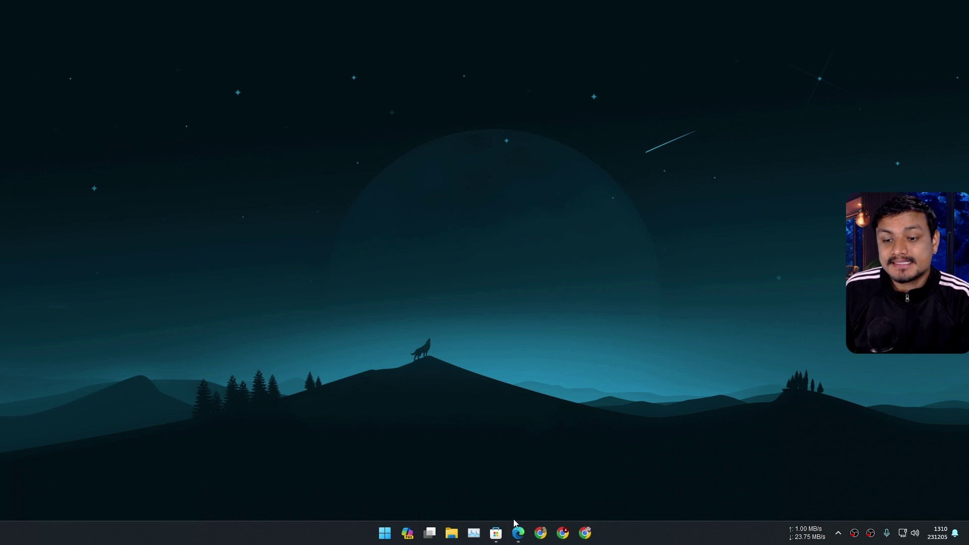
Show the Microsoft PC Manager Store listing, then switch to pcmanager.microsoft.com in Edge.
click(496, 533)
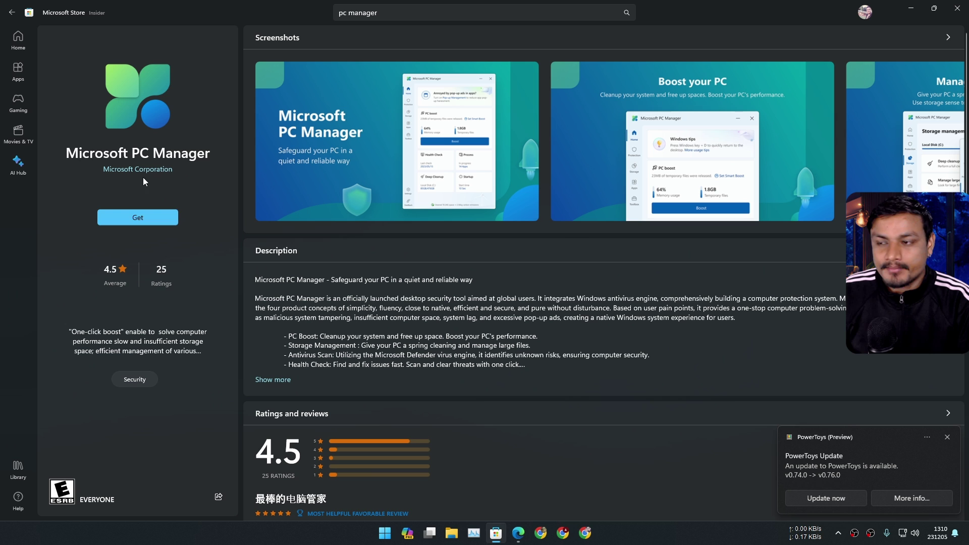
key(alt+Tab)
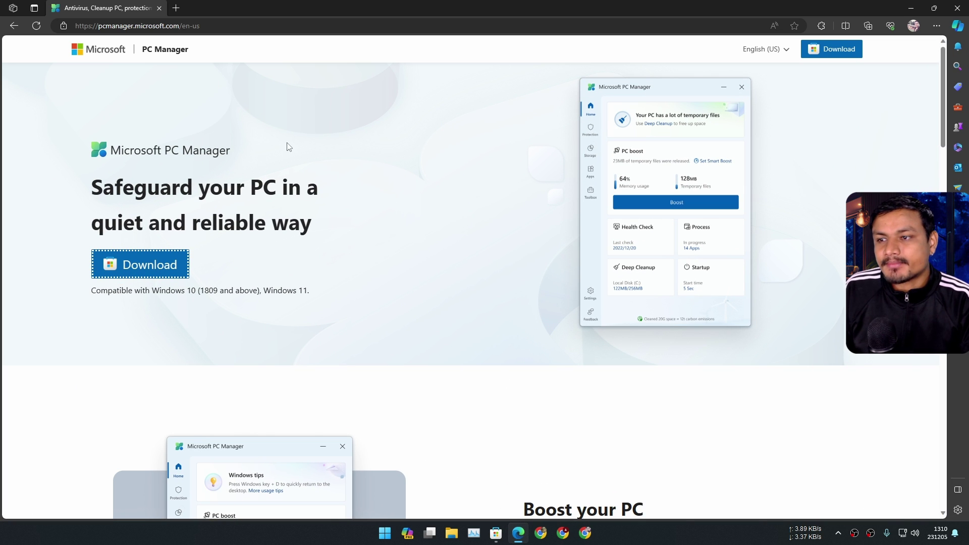
Download Microsoft PC Manager from its official site and install it through the Store's Get button.
click(185, 200)
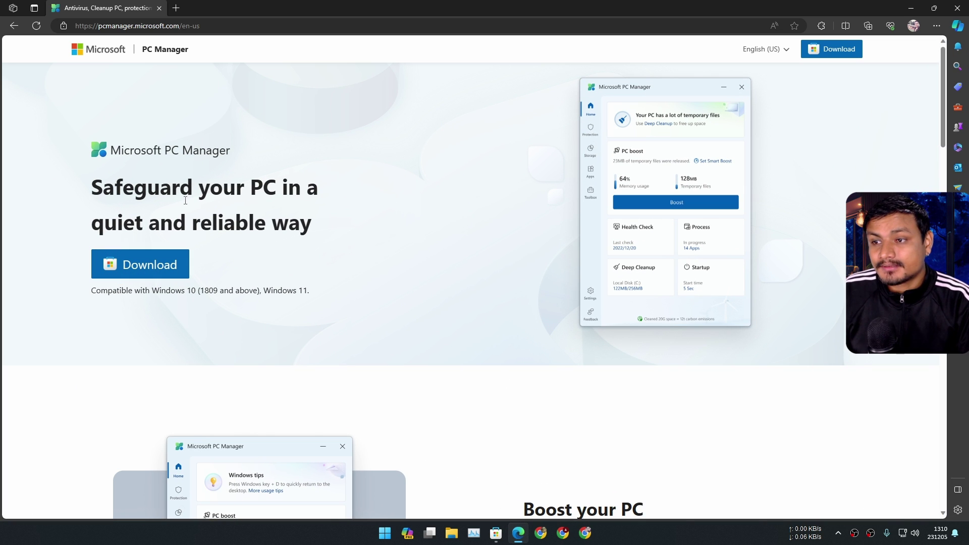
click(131, 271)
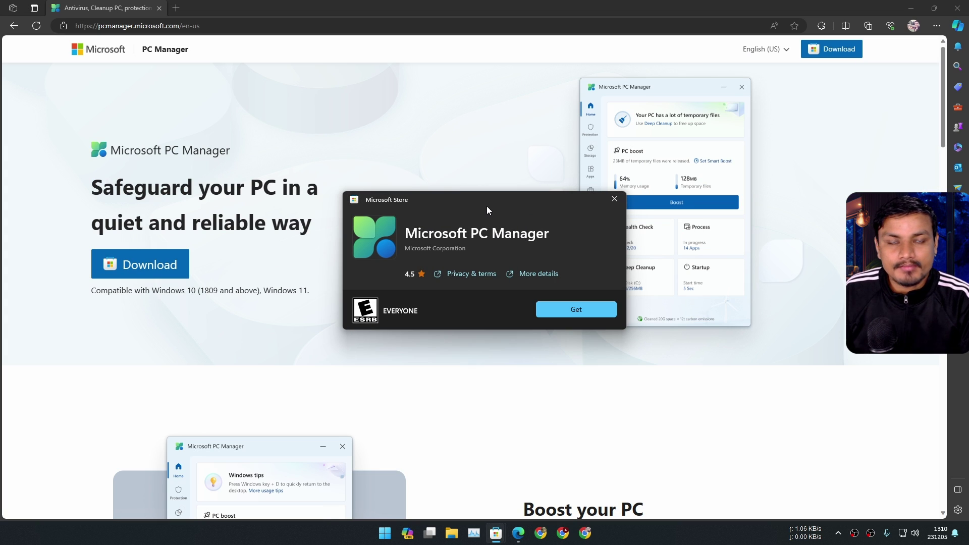
drag(487, 206, 439, 208)
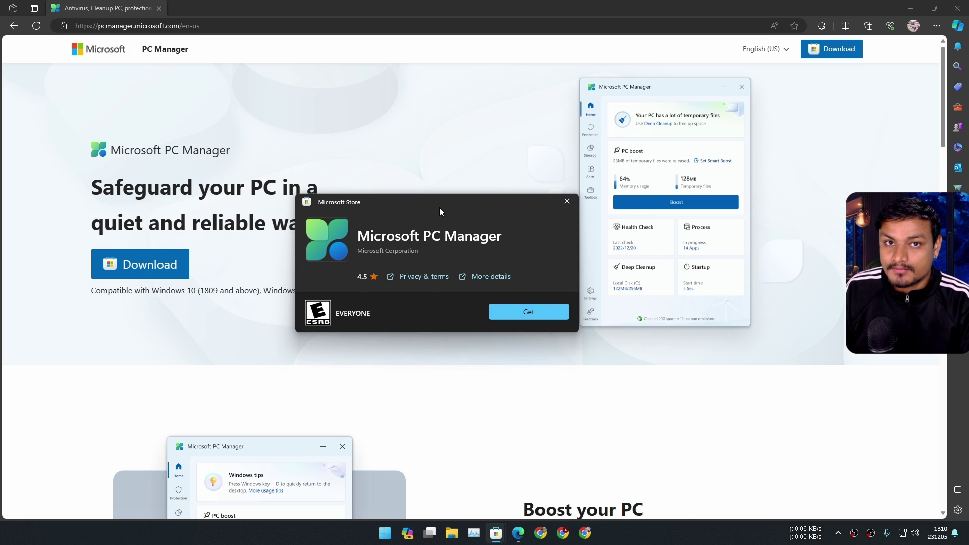
click(531, 312)
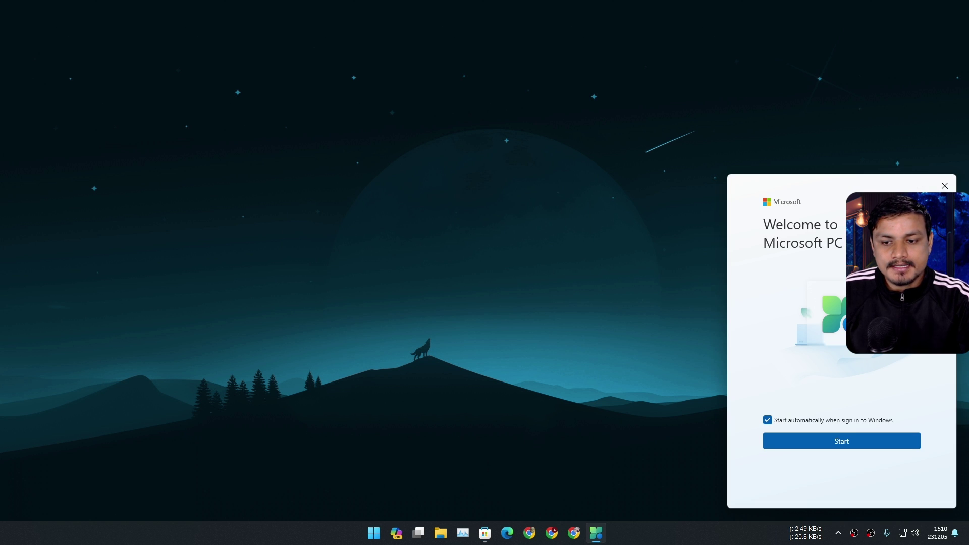
Finish the PC Manager welcome screen with automatic start at sign-in turned off.
drag(859, 185, 499, 140)
click(406, 375)
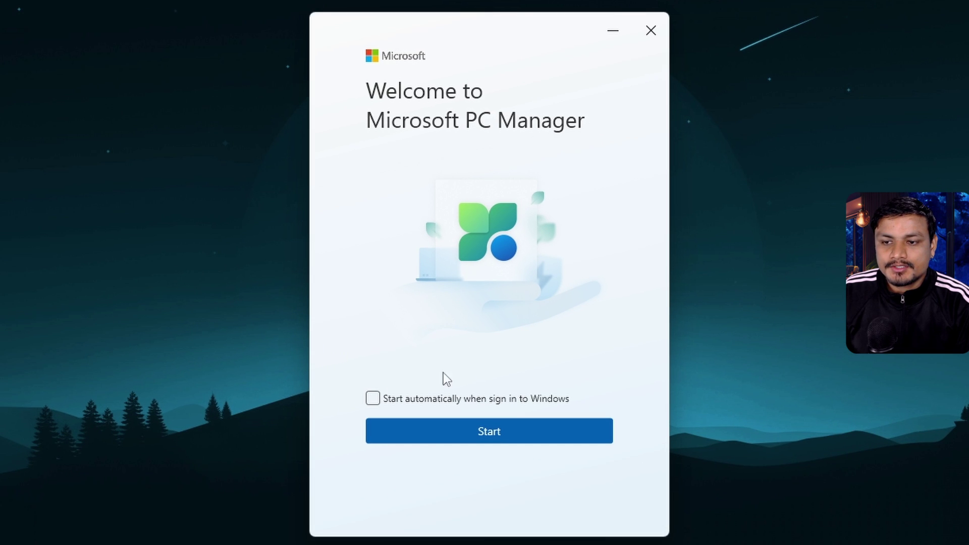
click(491, 428)
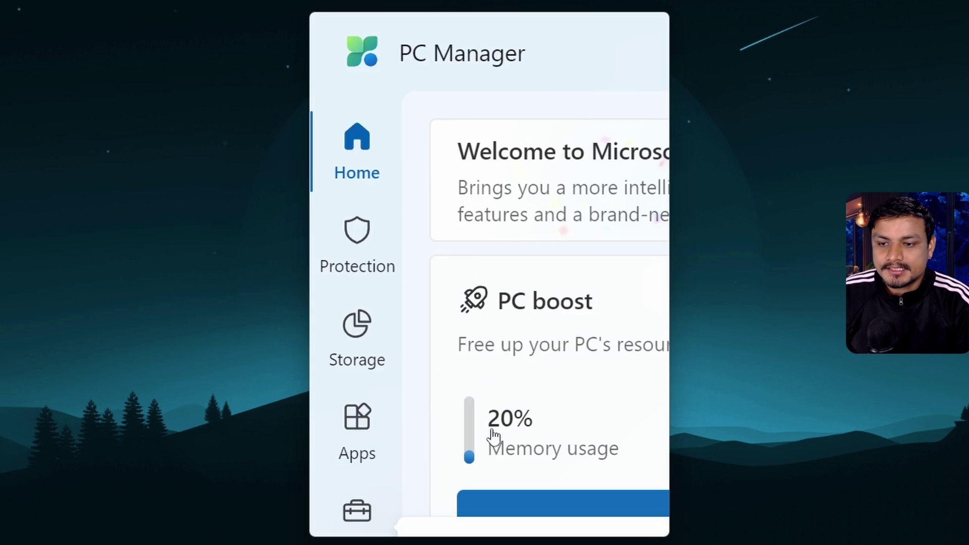
Turn on the desktop toolbar from Toolbox and boost memory with it.
click(542, 334)
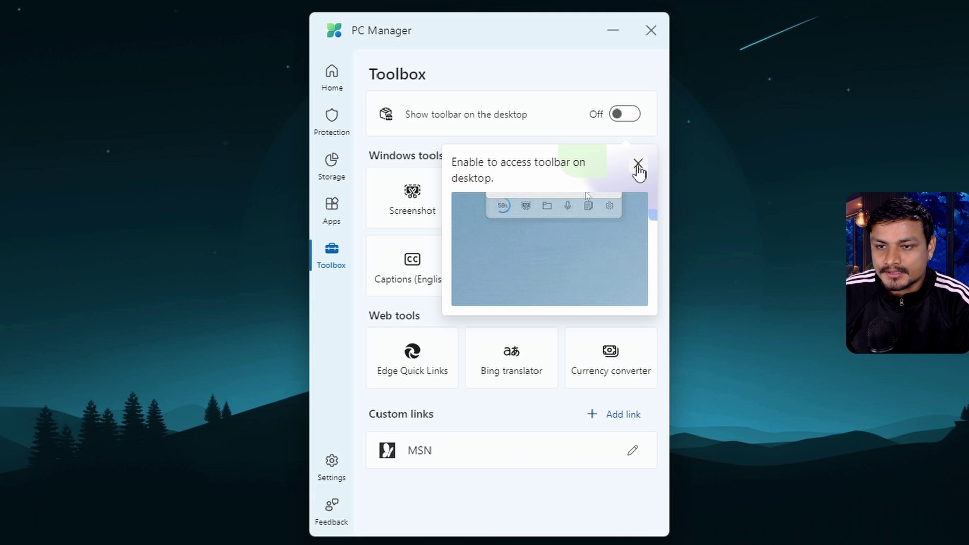
click(637, 164)
click(621, 117)
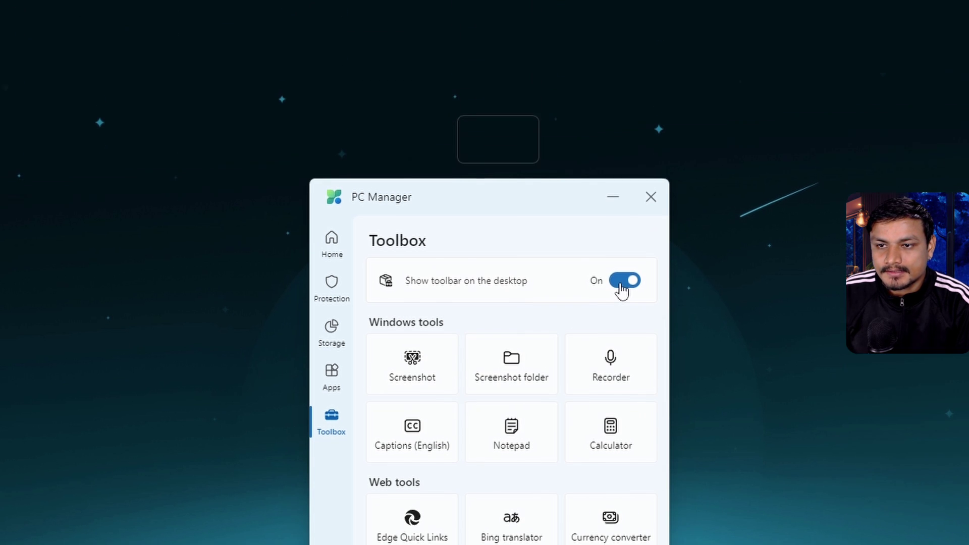
click(442, 25)
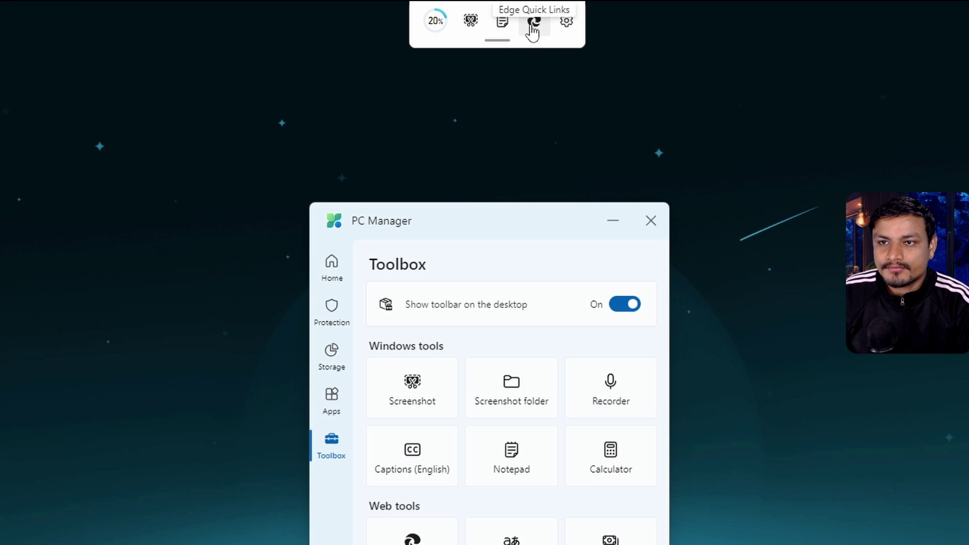
Browse the toolbar's list of tools to add, then turn the desktop toolbar off.
click(565, 24)
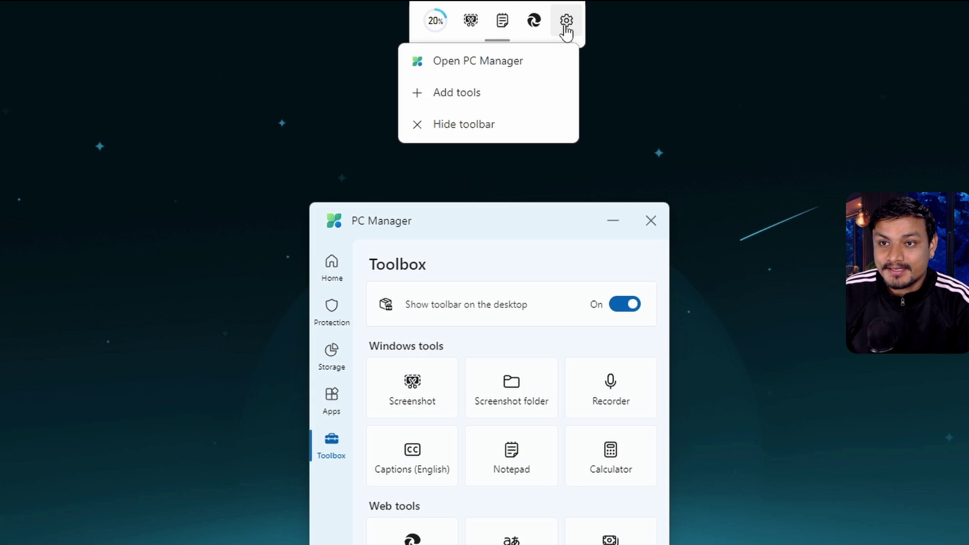
click(459, 100)
scroll(527, 212, down, 5)
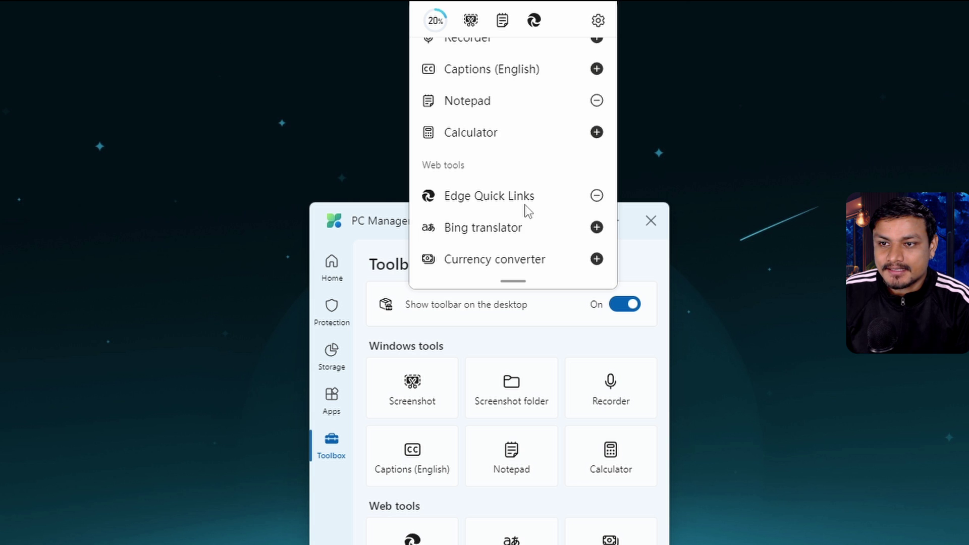
scroll(522, 211, up, 3)
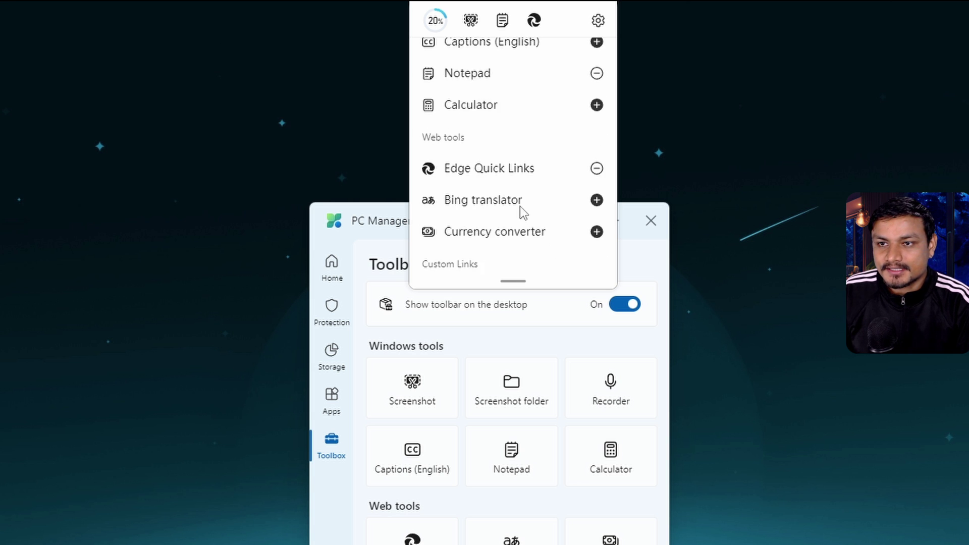
scroll(498, 179, up, 3)
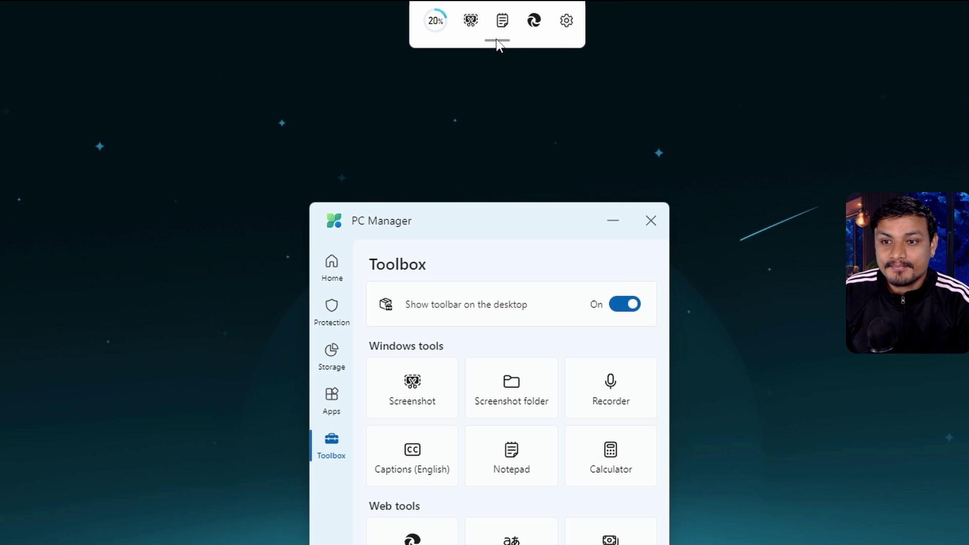
click(624, 305)
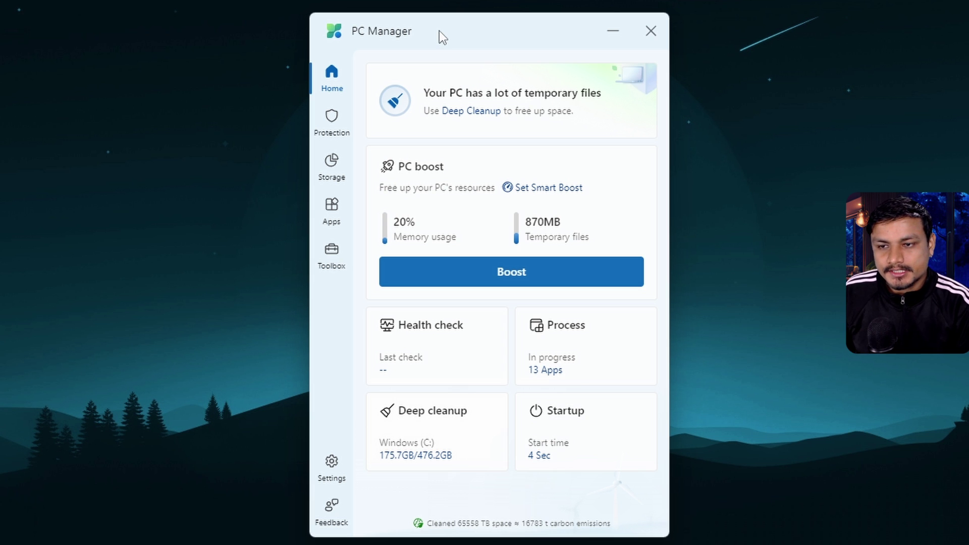
Boost the PC to release temporary files and bring up the running-process list.
click(507, 272)
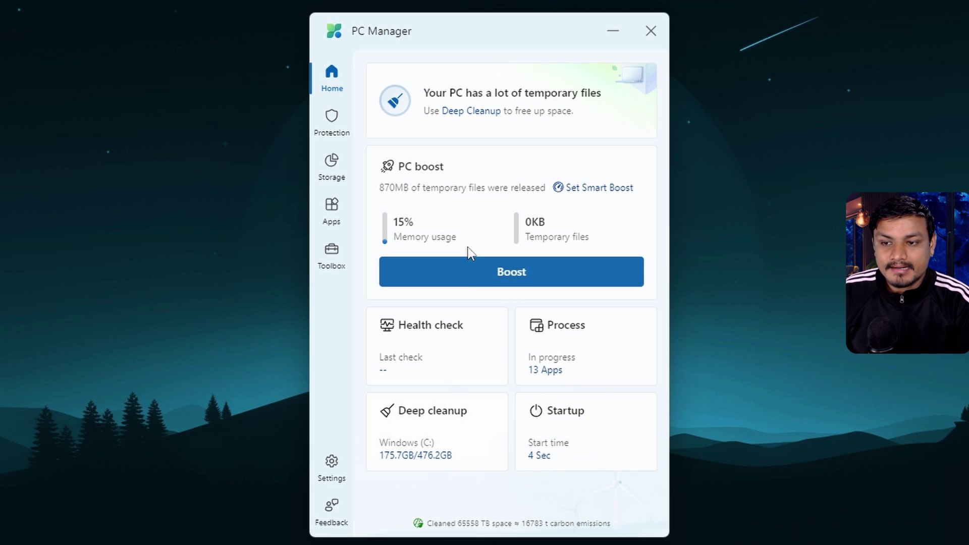
click(551, 337)
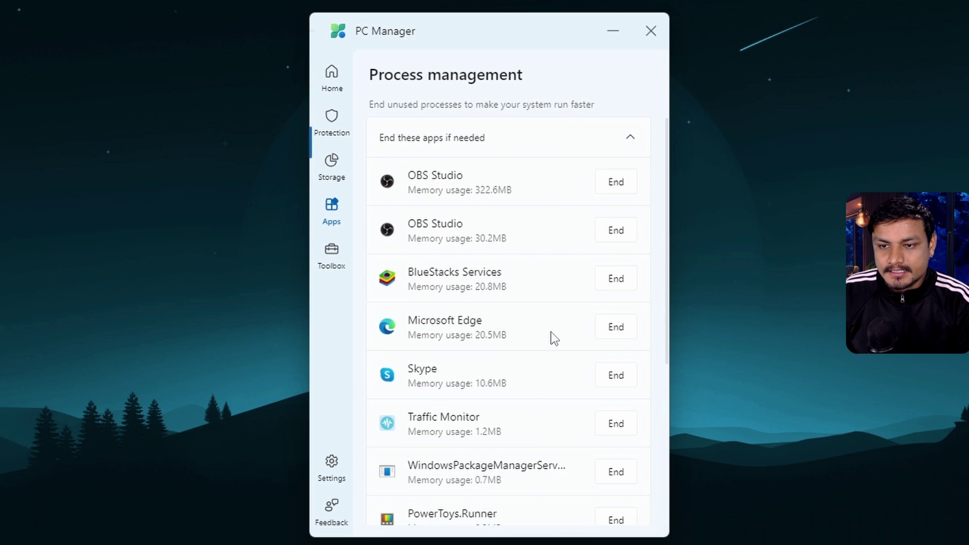
scroll(502, 248, down, 5)
scroll(499, 342, up, 5)
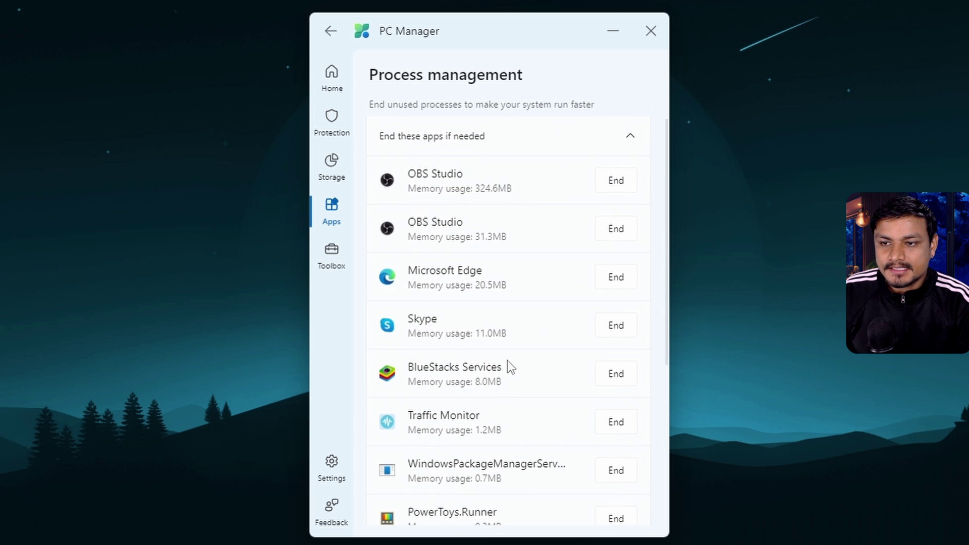
scroll(505, 328, down, 1)
End the BlueStacks Services process, then return to the Home overview.
click(615, 315)
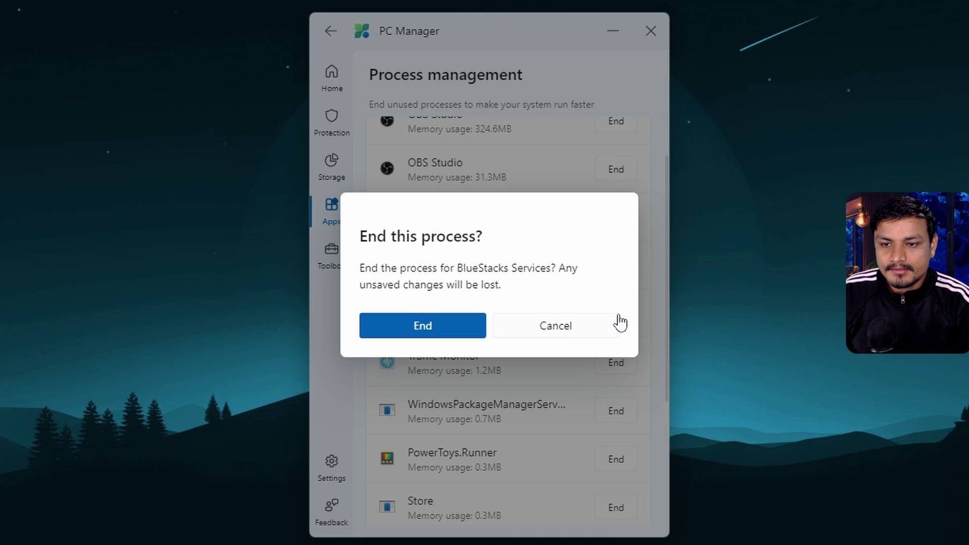
click(427, 331)
click(615, 275)
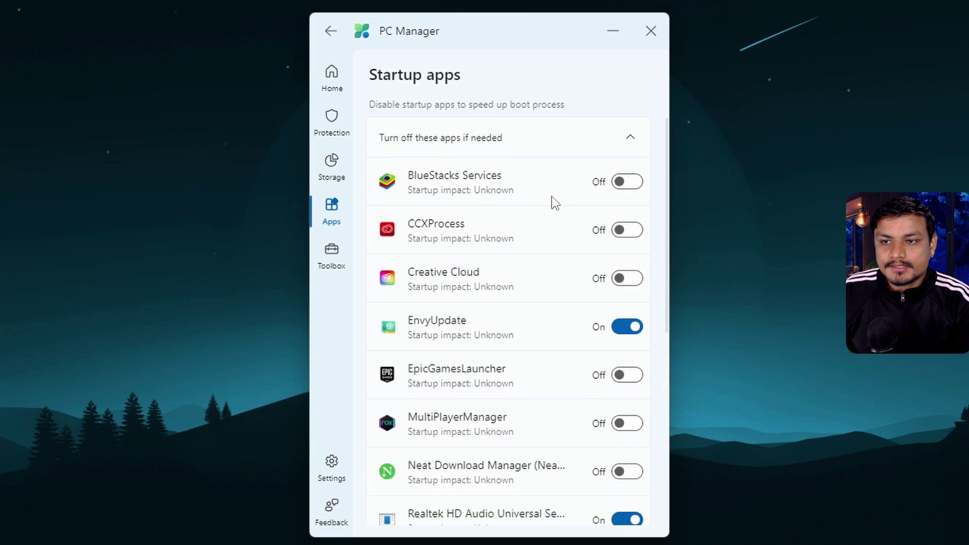
scroll(552, 196, down, 6)
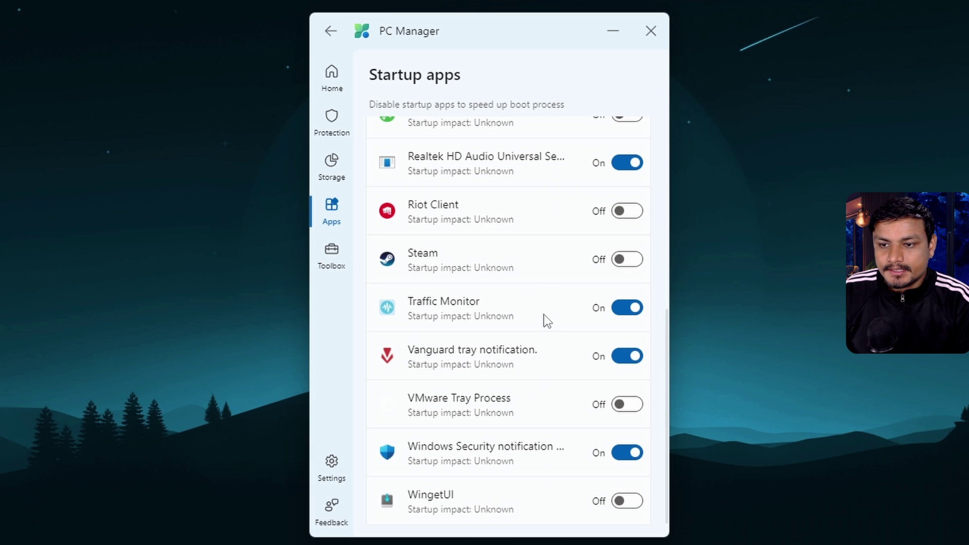
scroll(534, 401, up, 6)
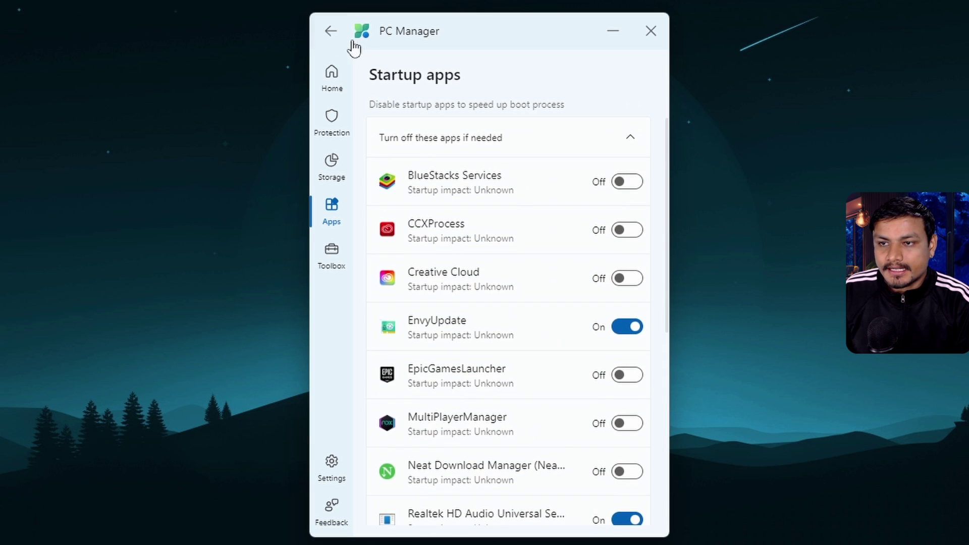
click(332, 31)
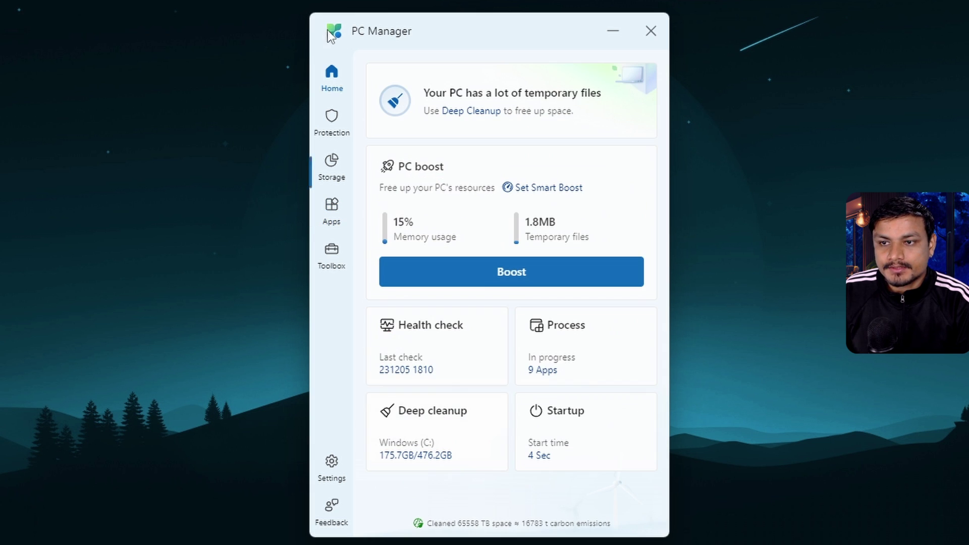
Start a deep cleanup of drive C: and include Steam, VMware, OneDrive and Epic Games Launcher caches.
click(450, 438)
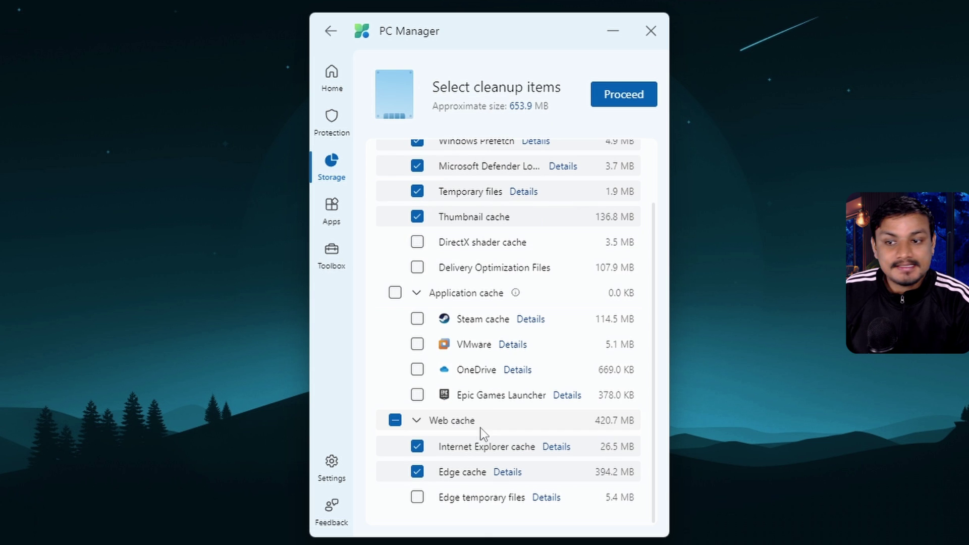
scroll(426, 472, up, 2)
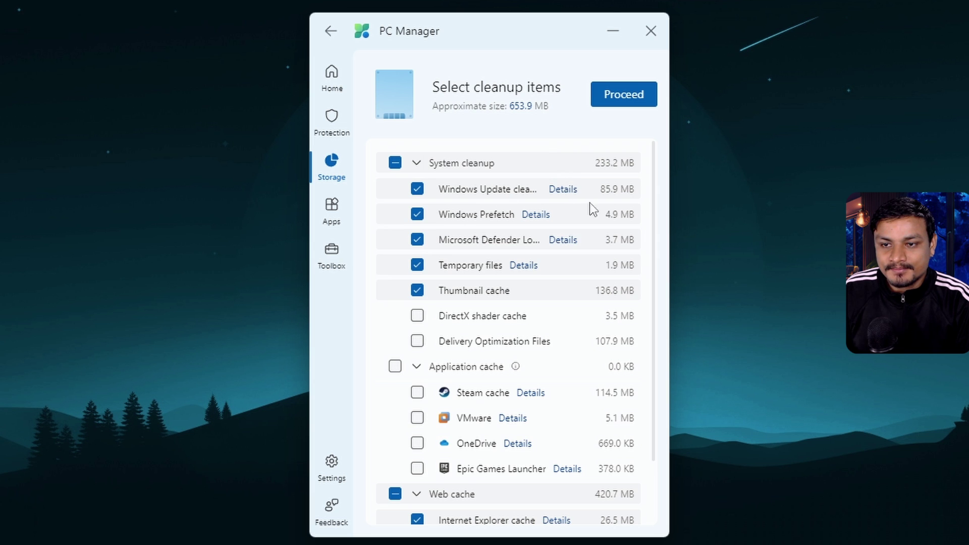
scroll(486, 318, down, 2)
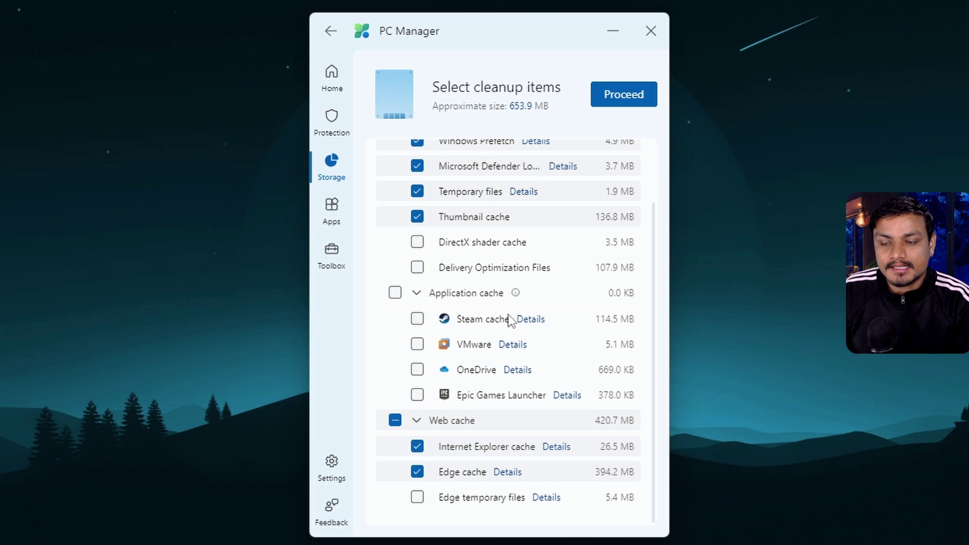
click(416, 321)
click(416, 344)
click(417, 369)
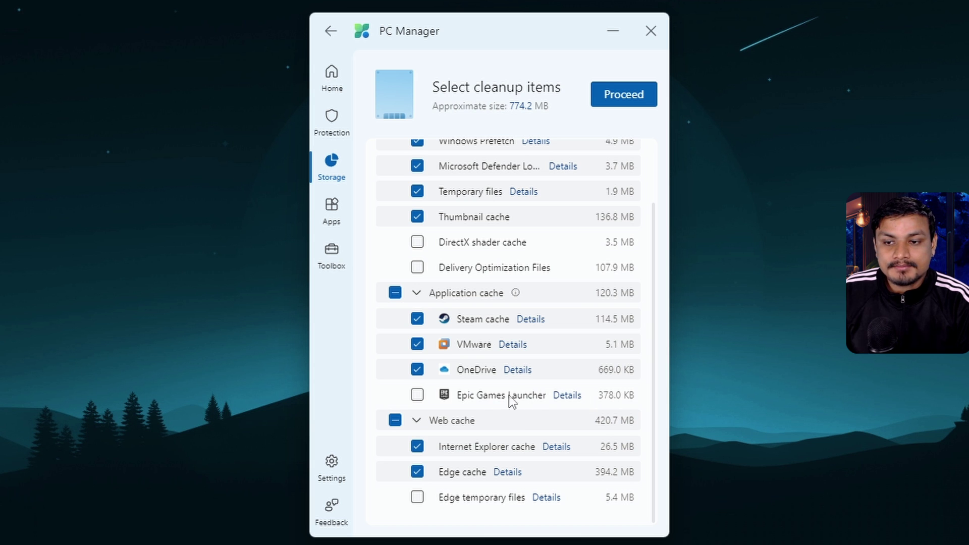
click(417, 394)
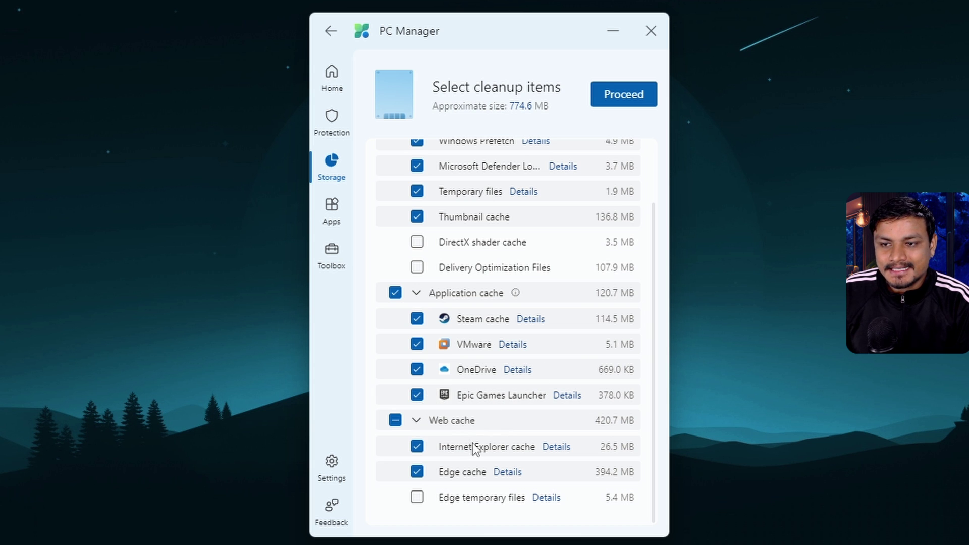
Clean the checked items, freeing 658.4 MB, and return to Home.
scroll(511, 241, up, 3)
scroll(530, 272, down, 3)
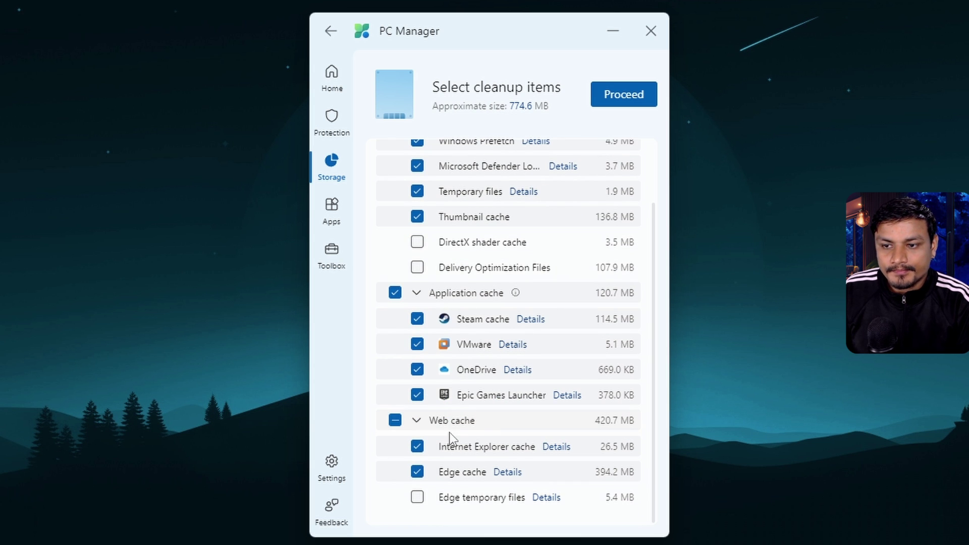
mouse_move(516, 295)
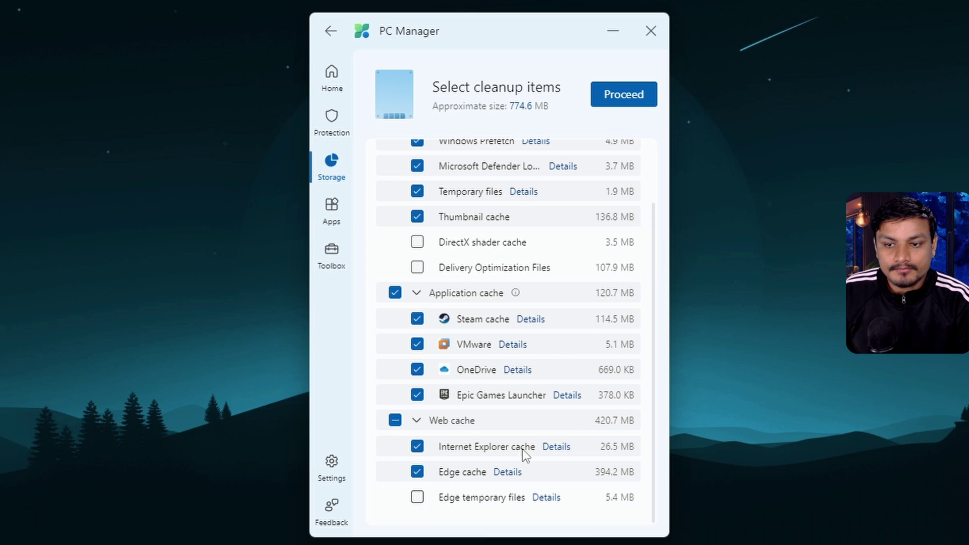
scroll(611, 405, up, 3)
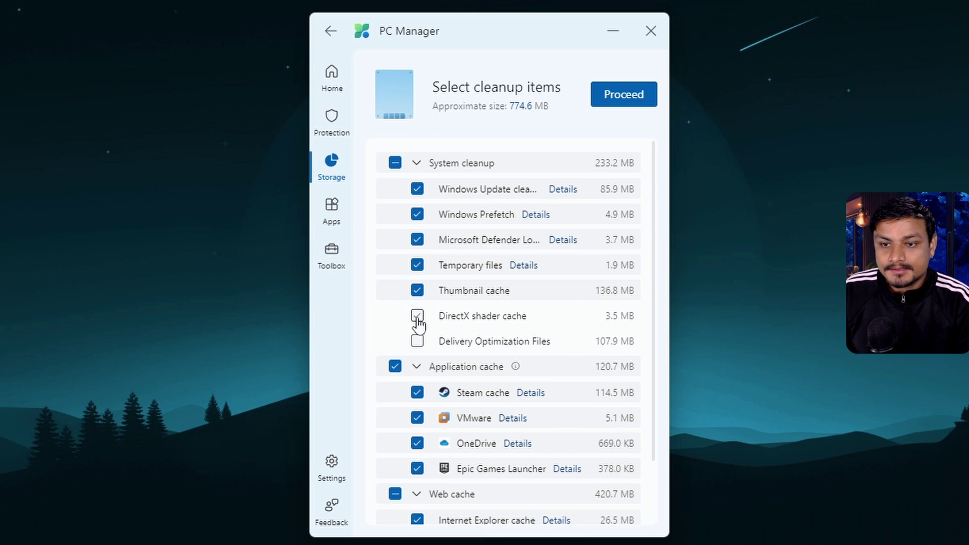
click(637, 100)
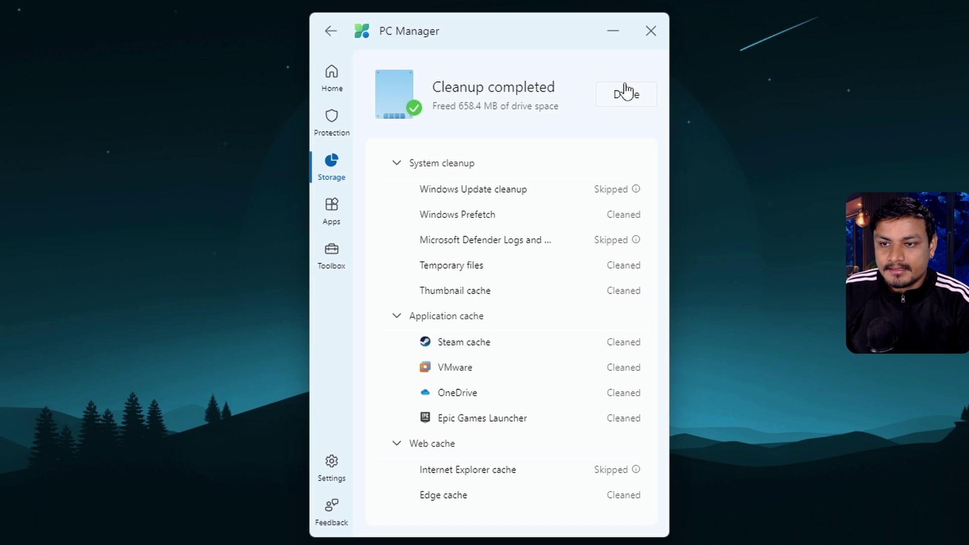
key(Return)
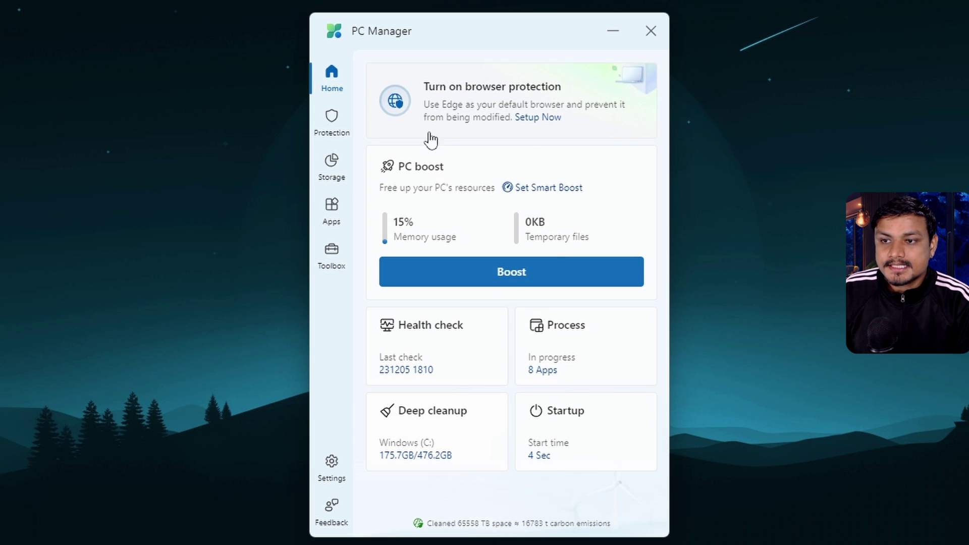
Run a Microsoft Defender Antivirus scan from Protection, finding no threats across 16102 files.
click(332, 144)
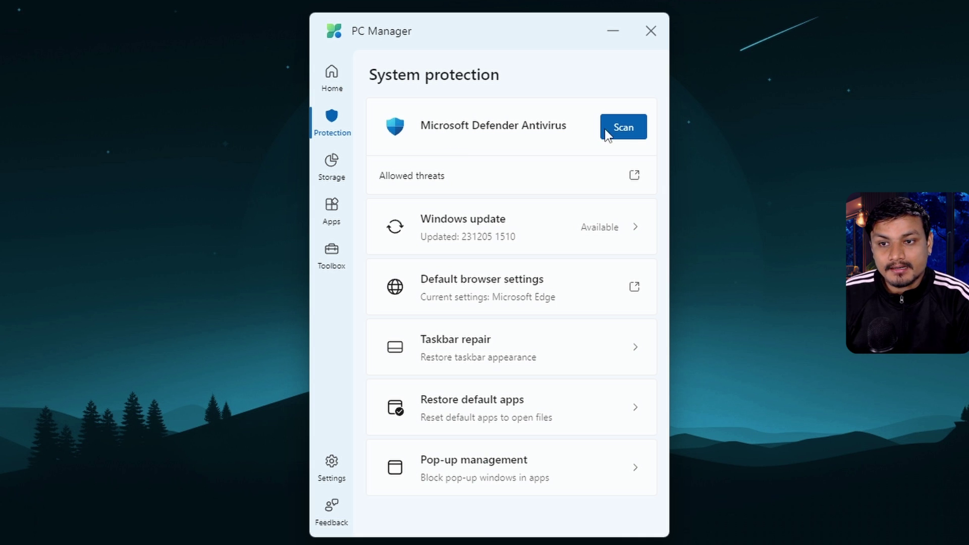
click(622, 132)
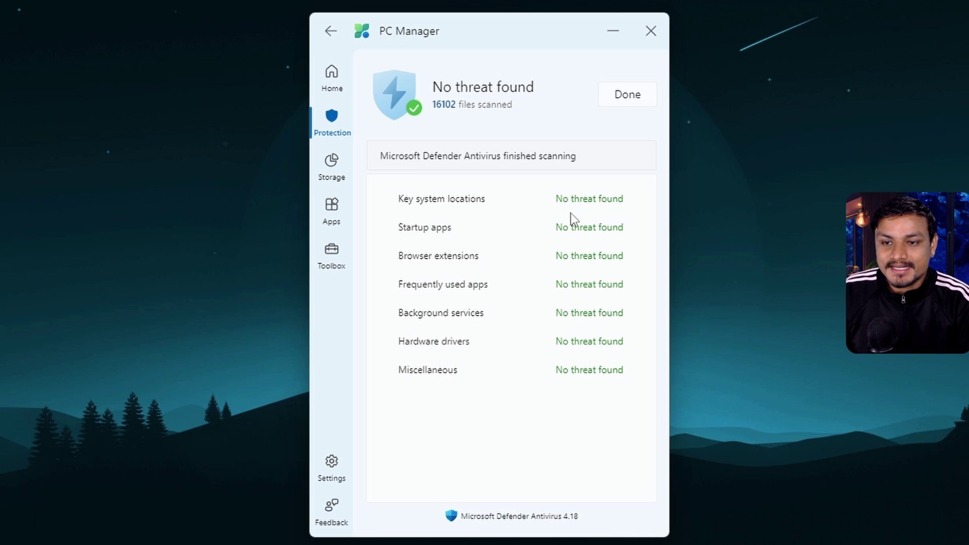
click(628, 101)
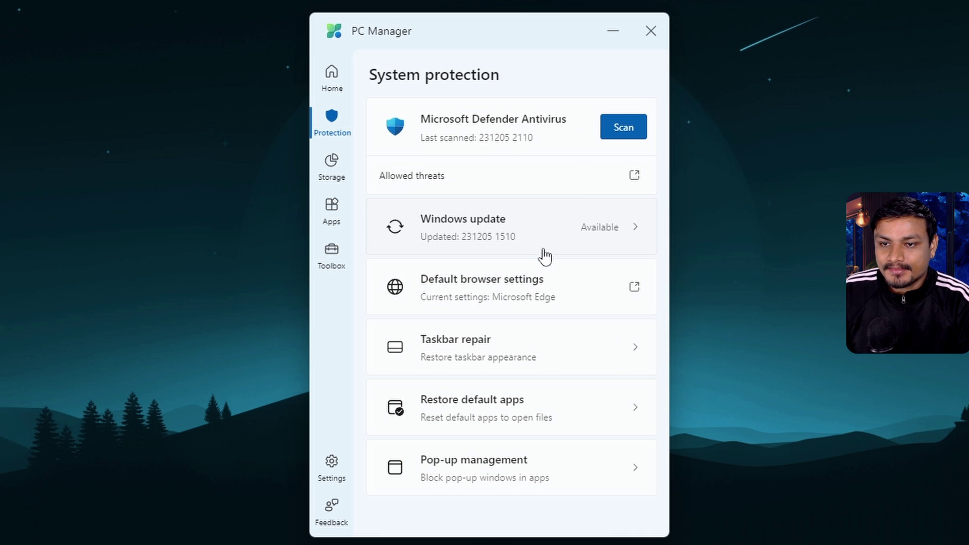
Start downloading the selected Windows updates, disable pop-up blocking, and open Storage.
click(498, 247)
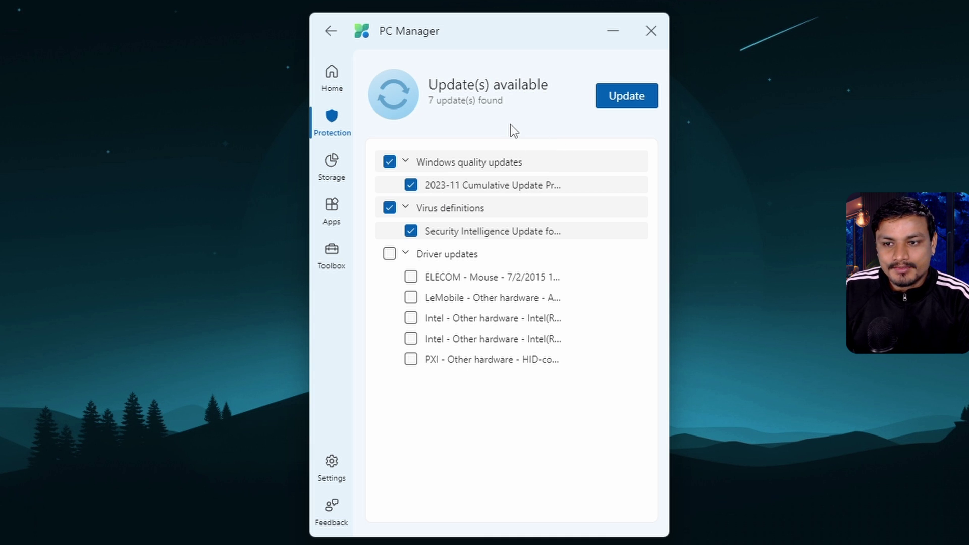
click(625, 99)
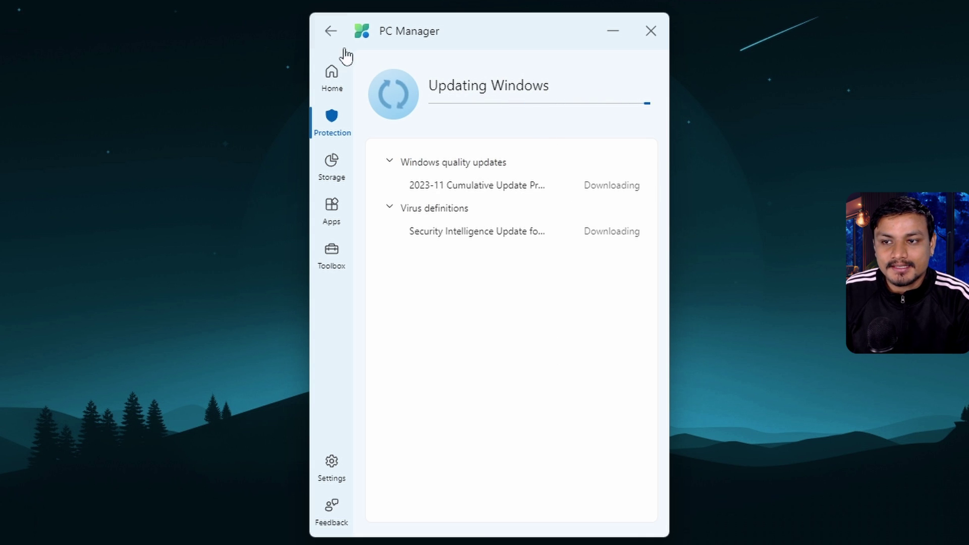
click(330, 33)
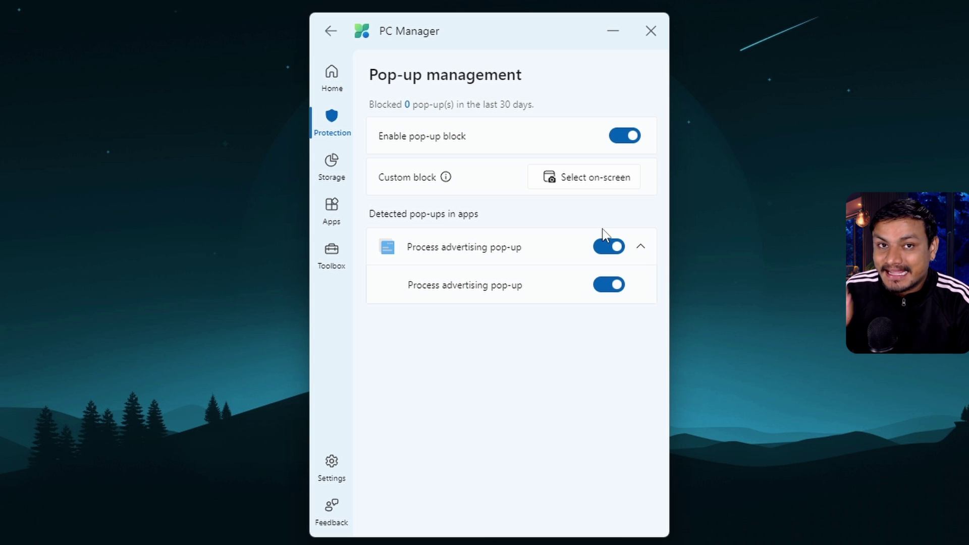
click(618, 135)
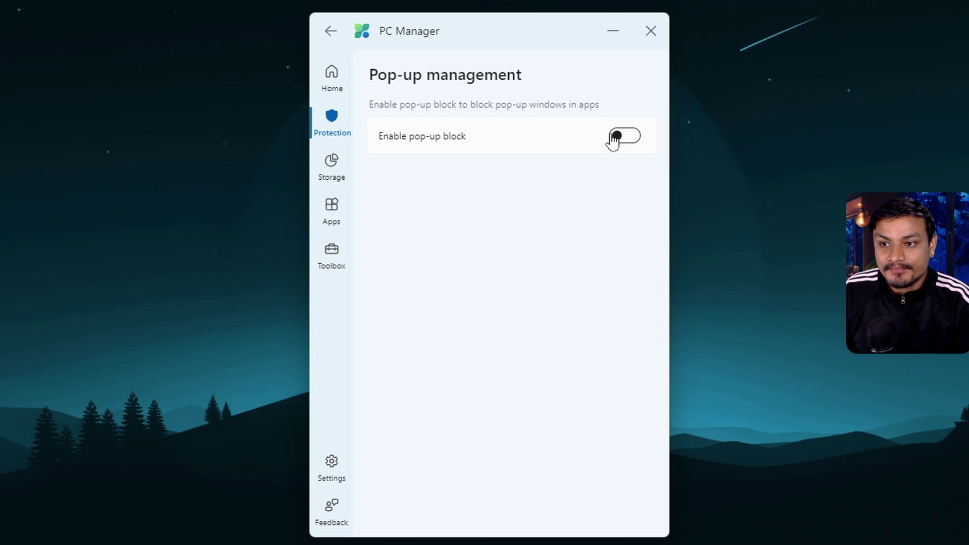
click(337, 176)
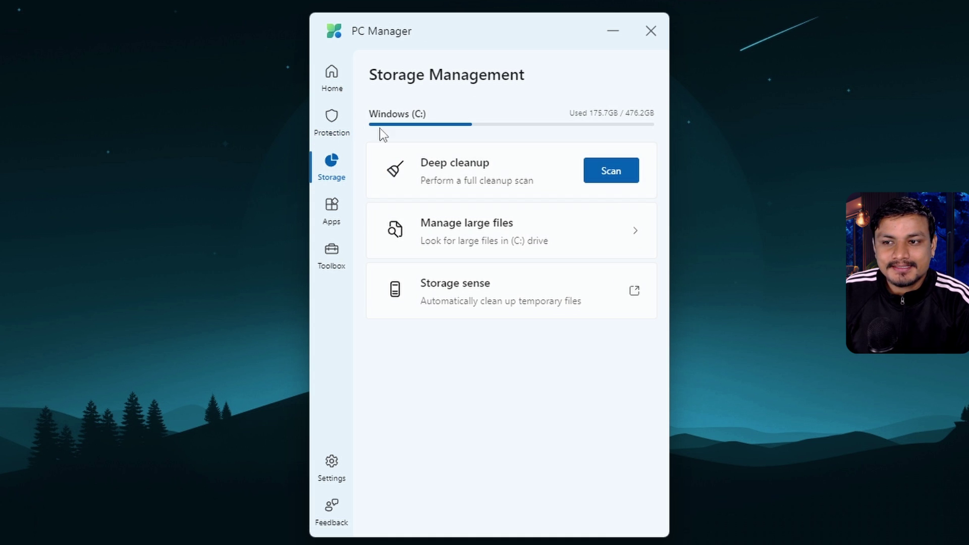
Open Manage large files for C: (over 10 MB, all types) and select Win11_23H2_English_x64.iso.
click(332, 77)
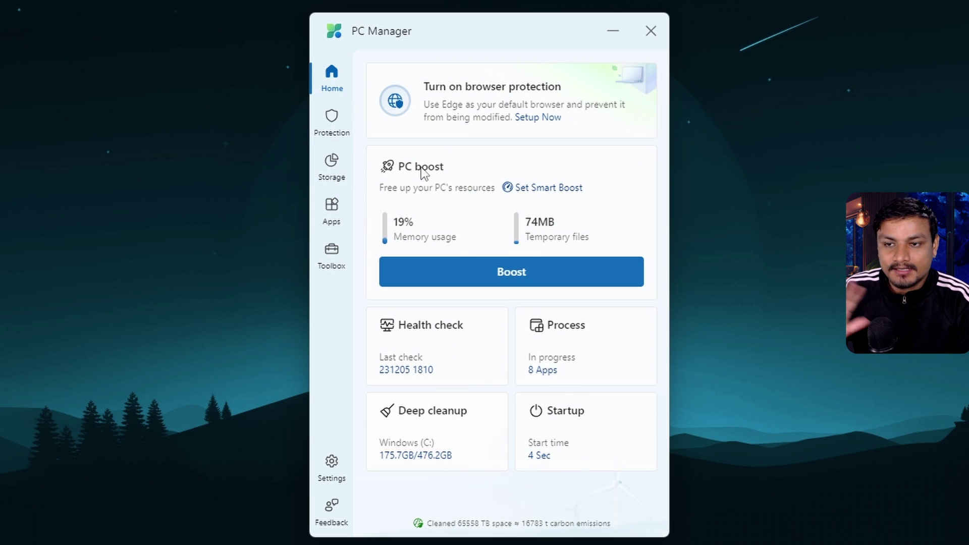
click(336, 160)
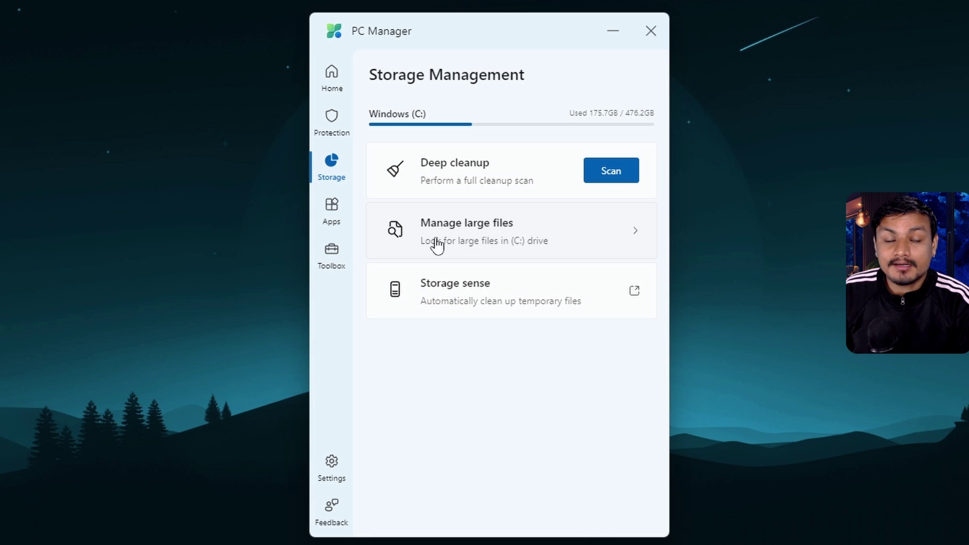
click(435, 243)
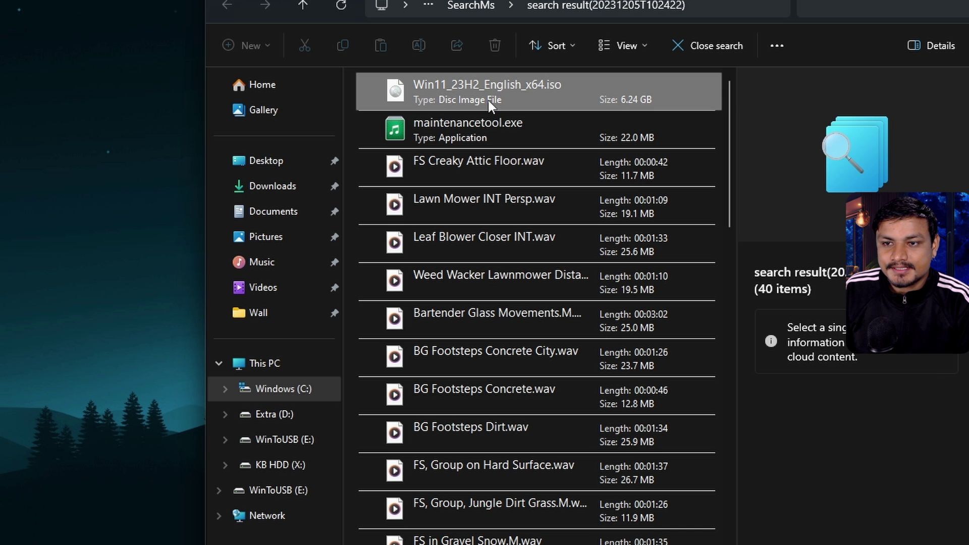
click(500, 99)
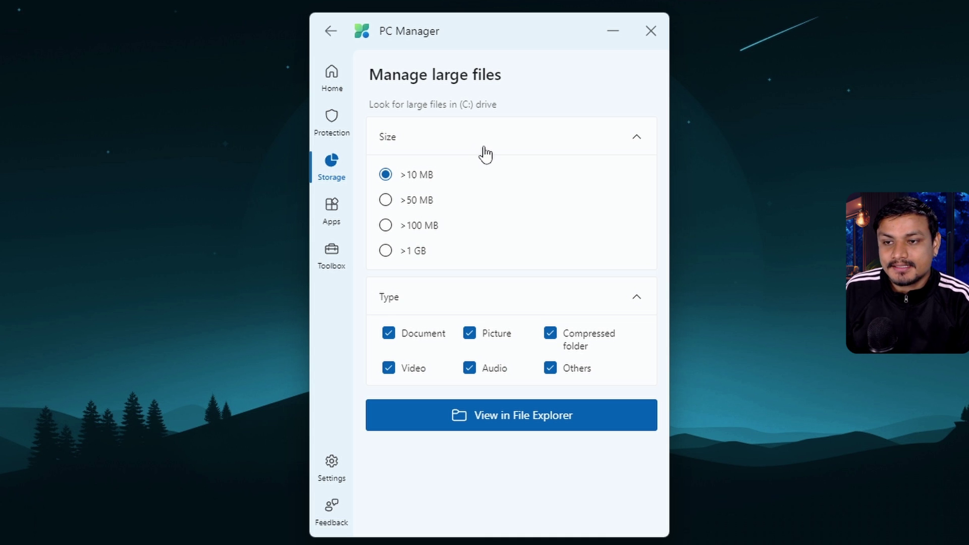
Review the 8 running processes, including two OBS Studio ones, then go back to App management.
click(331, 222)
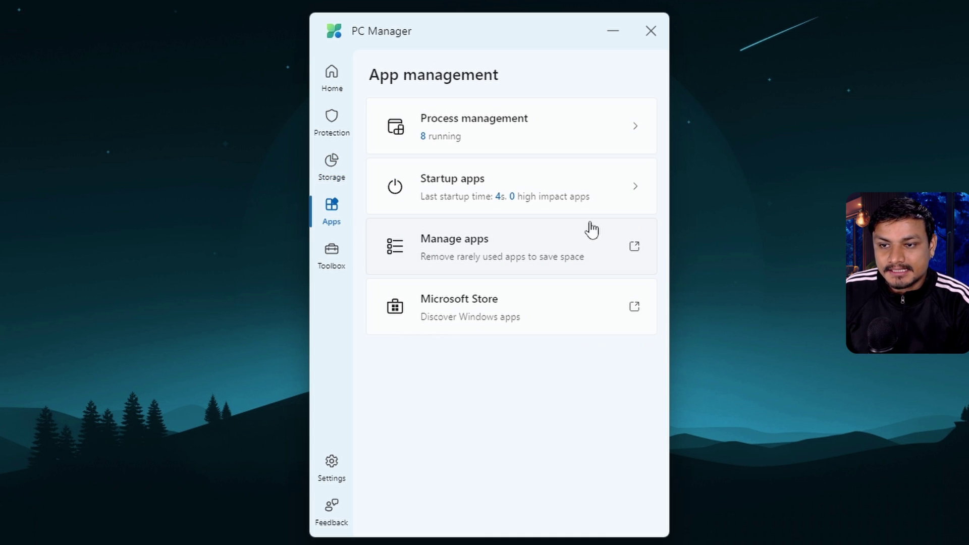
click(524, 145)
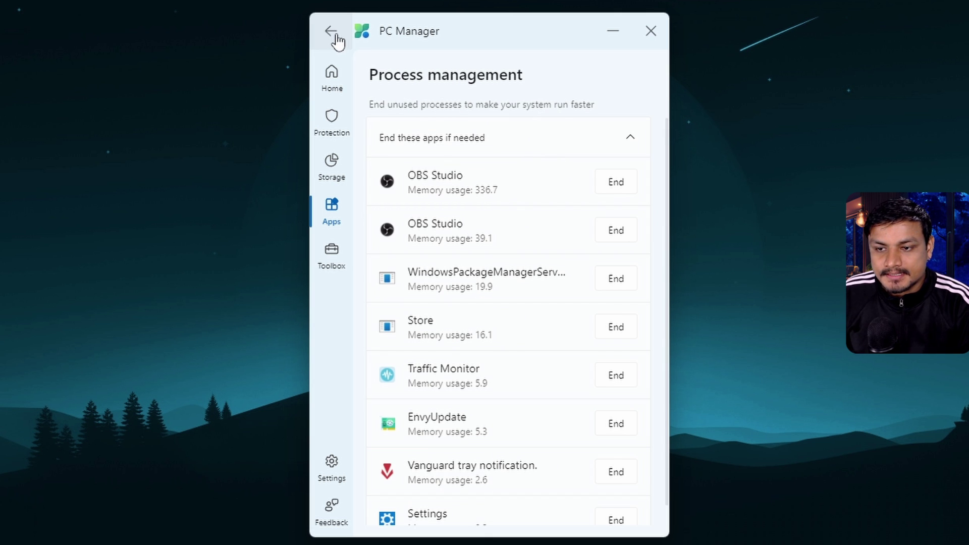
scroll(501, 394, down, 1)
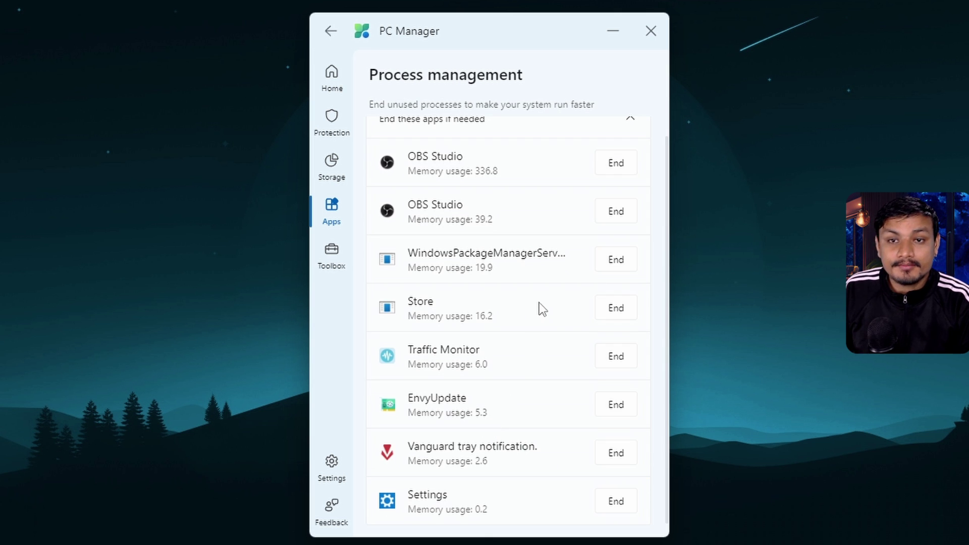
scroll(539, 301, up, 1)
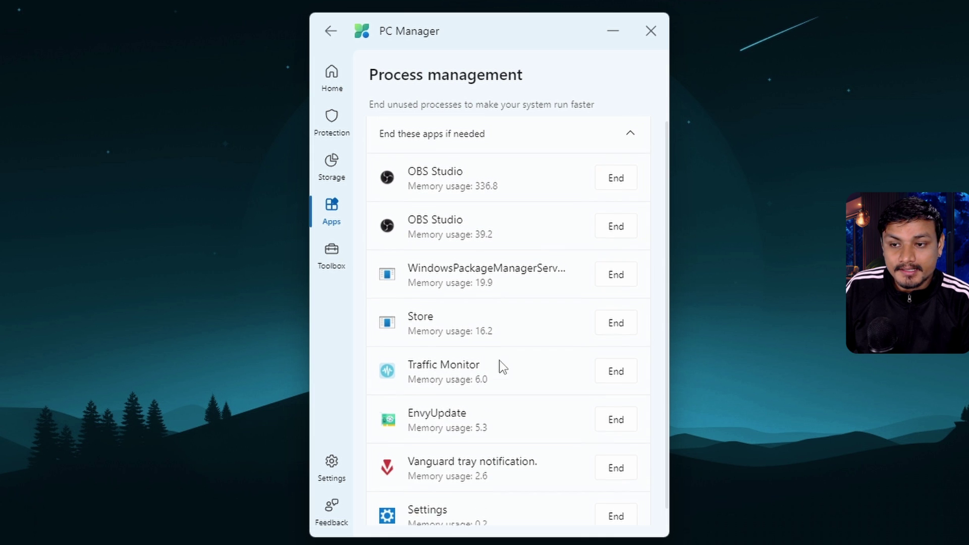
click(330, 36)
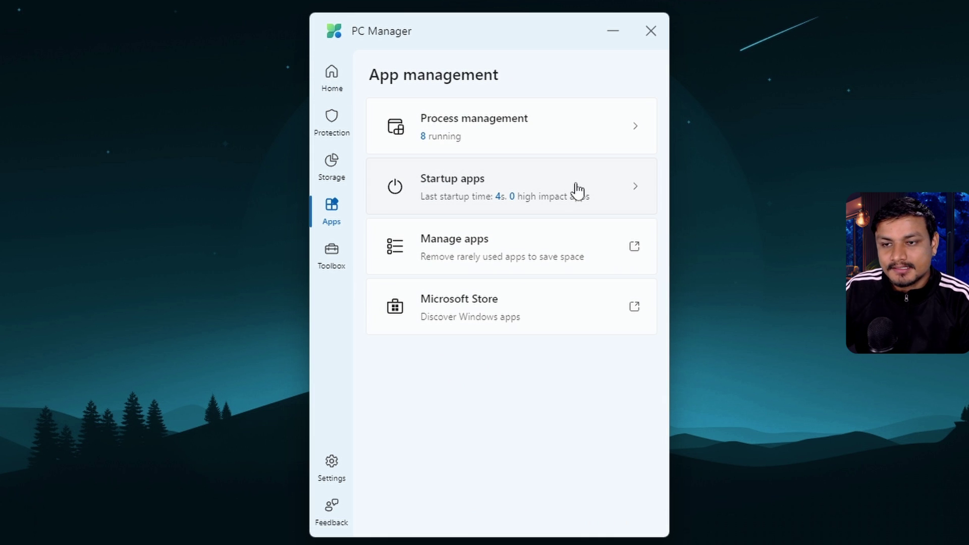
click(329, 267)
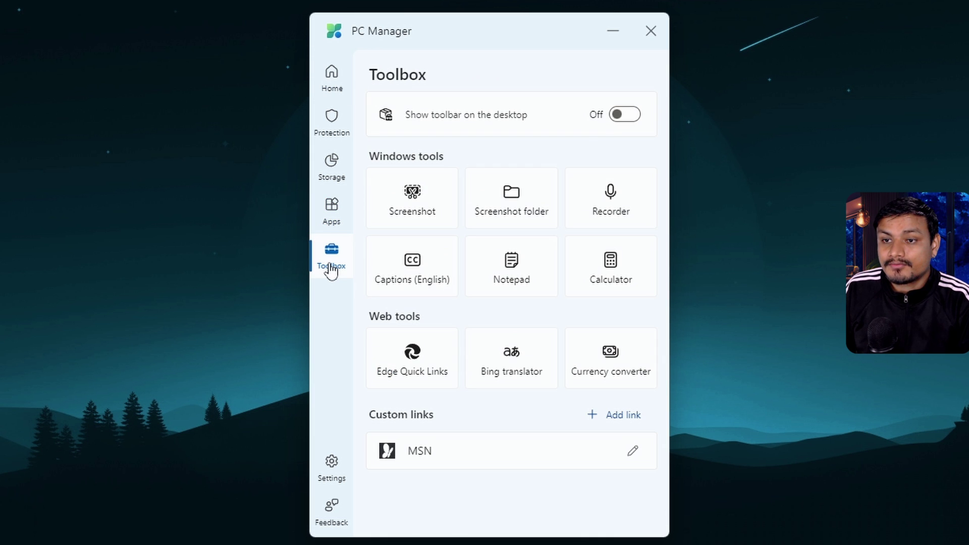
click(623, 115)
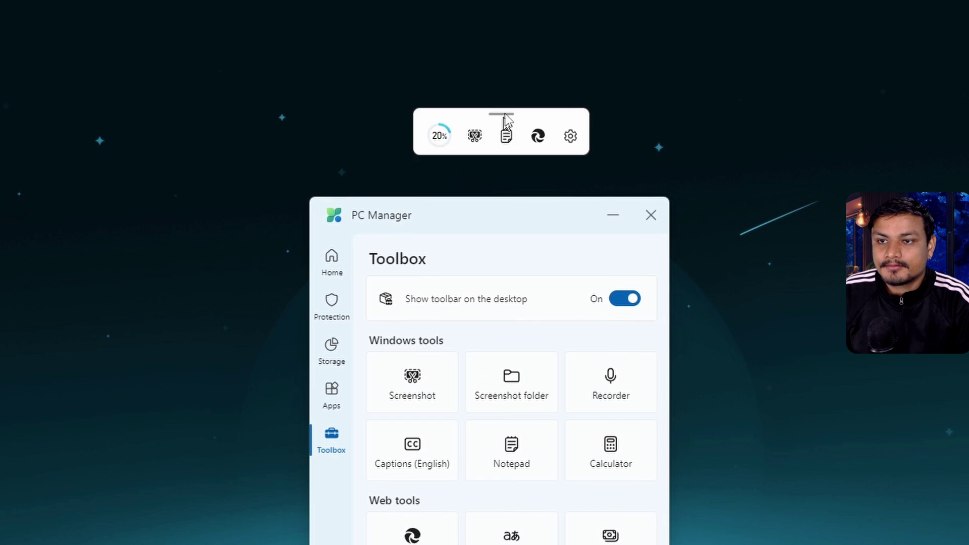
drag(503, 115, 505, 14)
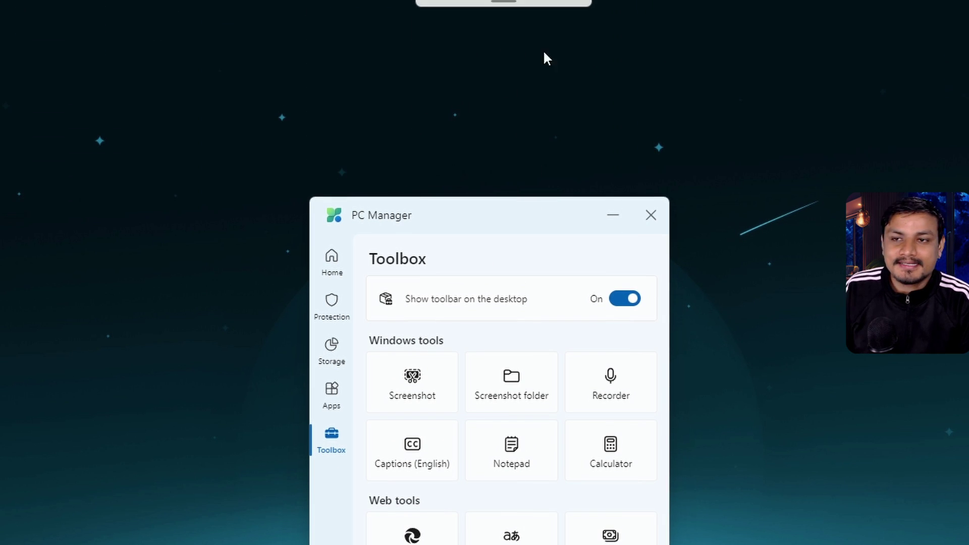
mouse_move(498, 11)
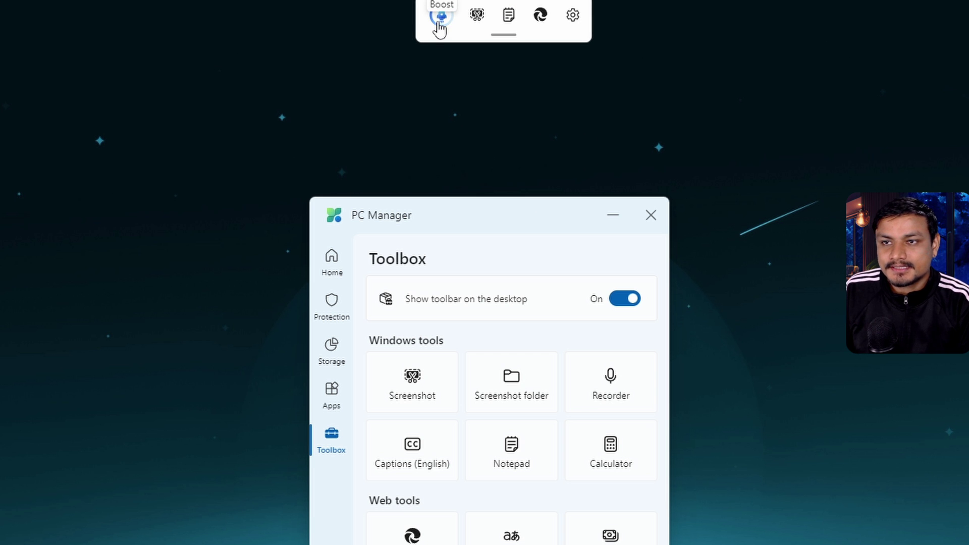
click(439, 22)
click(476, 23)
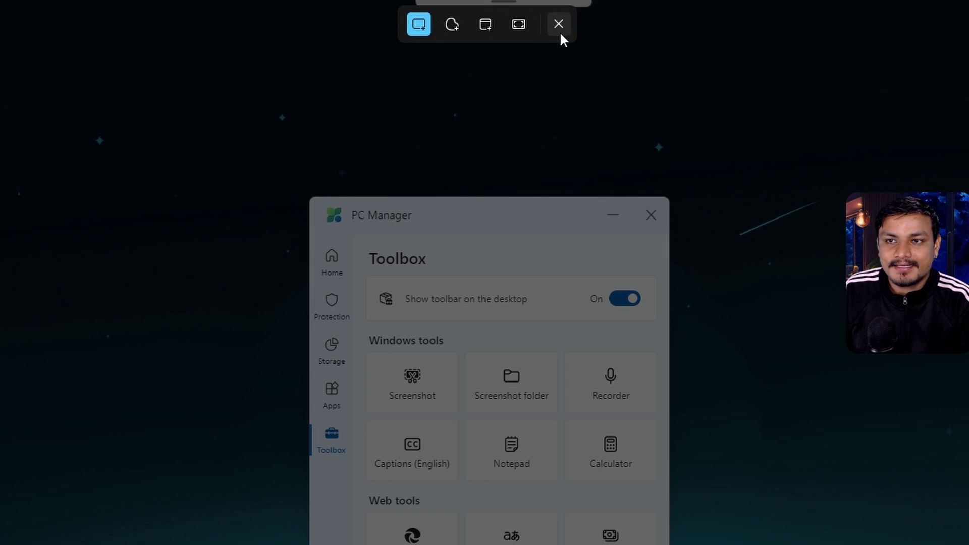
click(558, 20)
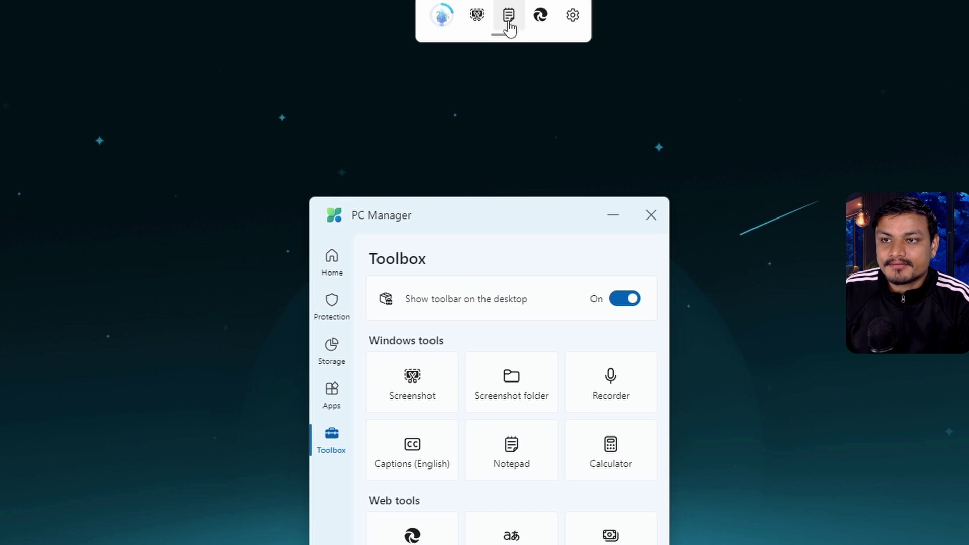
click(479, 23)
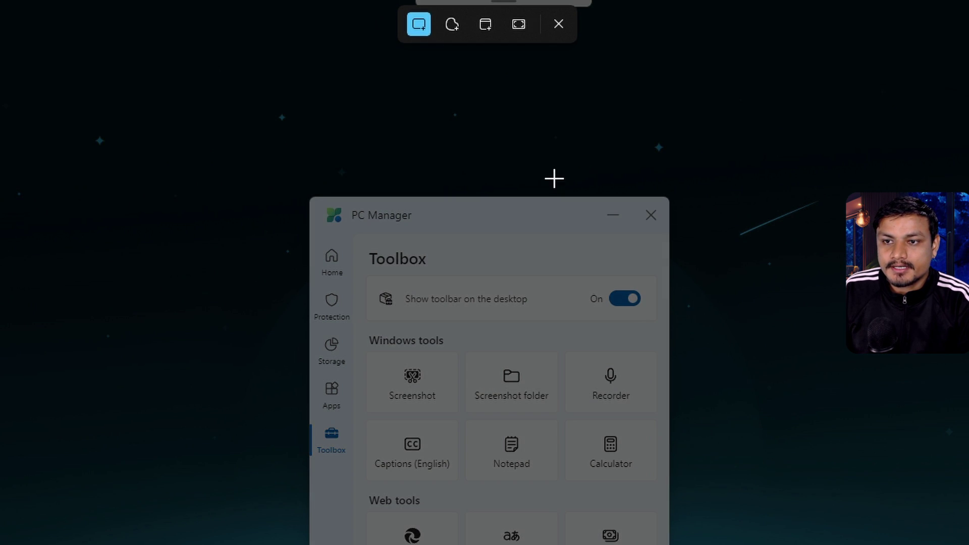
click(559, 24)
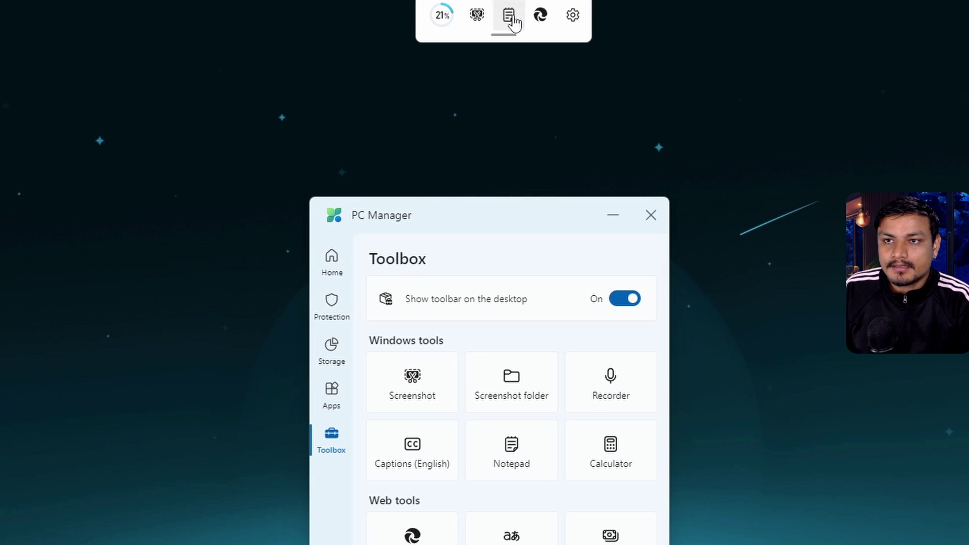
click(510, 16)
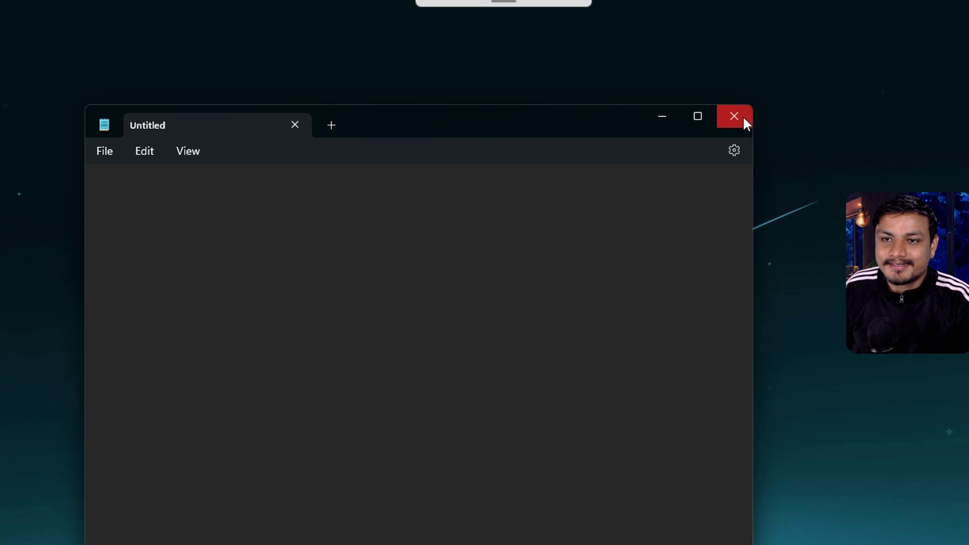
drag(547, 129, 522, 128)
click(719, 120)
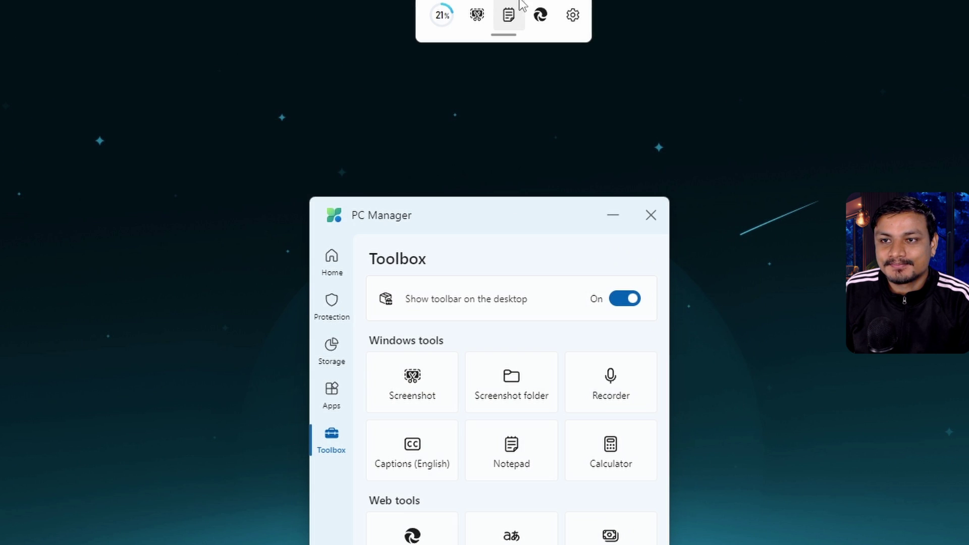
click(508, 14)
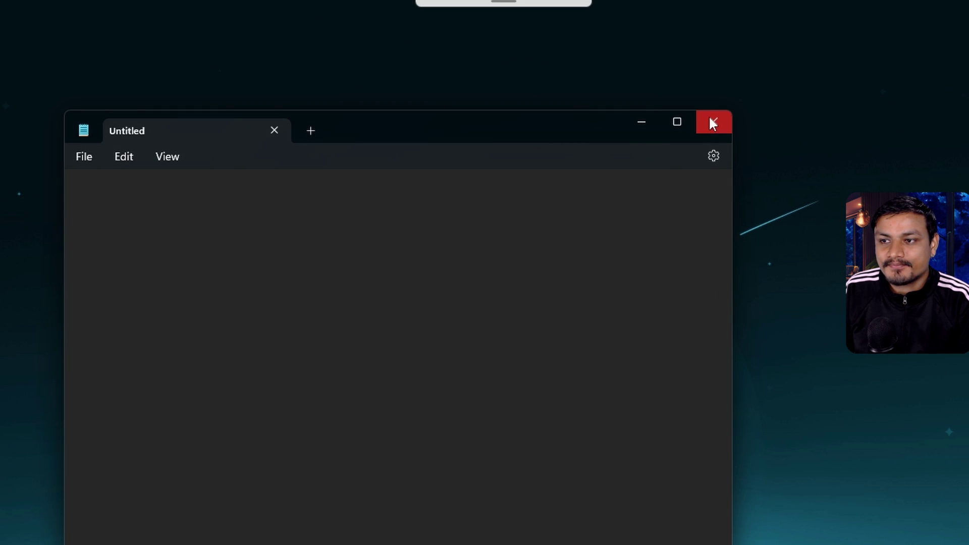
click(712, 123)
click(542, 20)
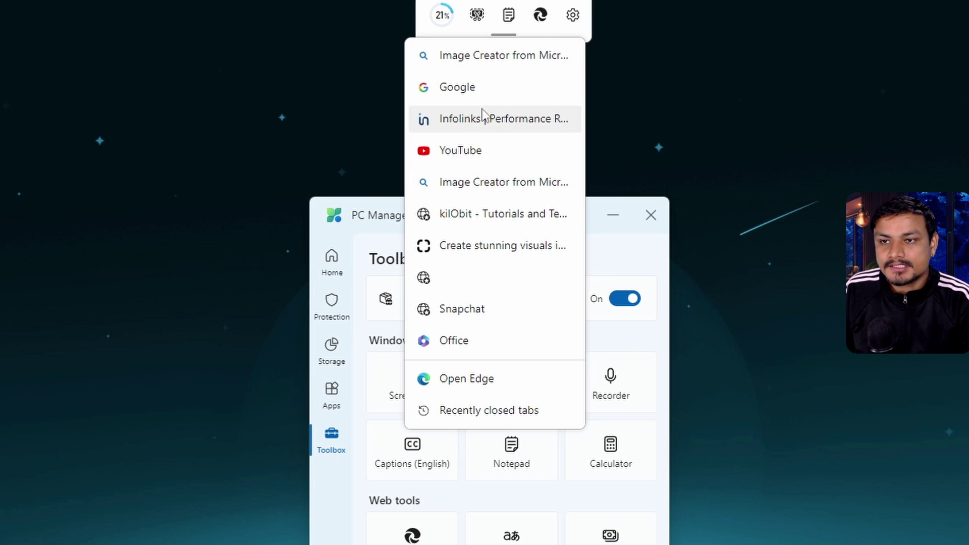
click(677, 92)
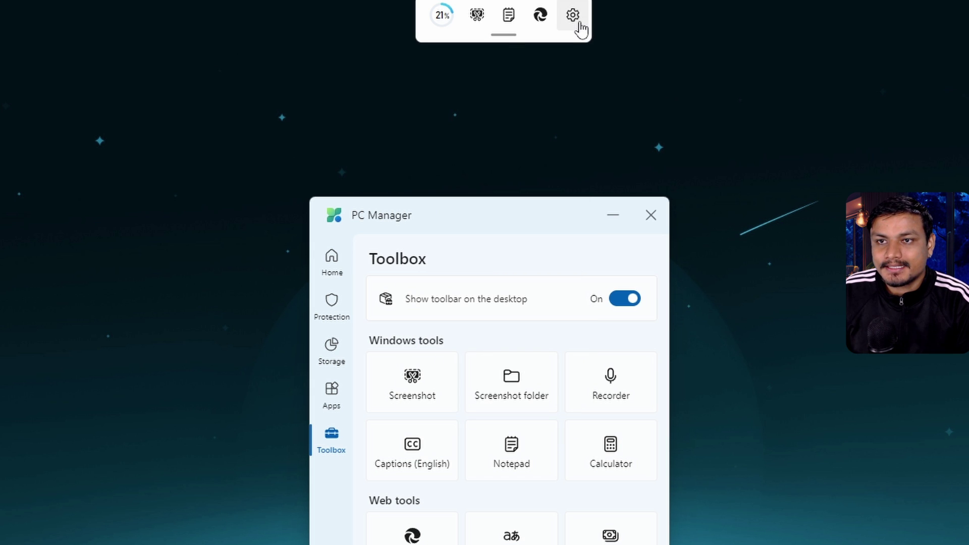
click(575, 20)
click(595, 34)
click(573, 15)
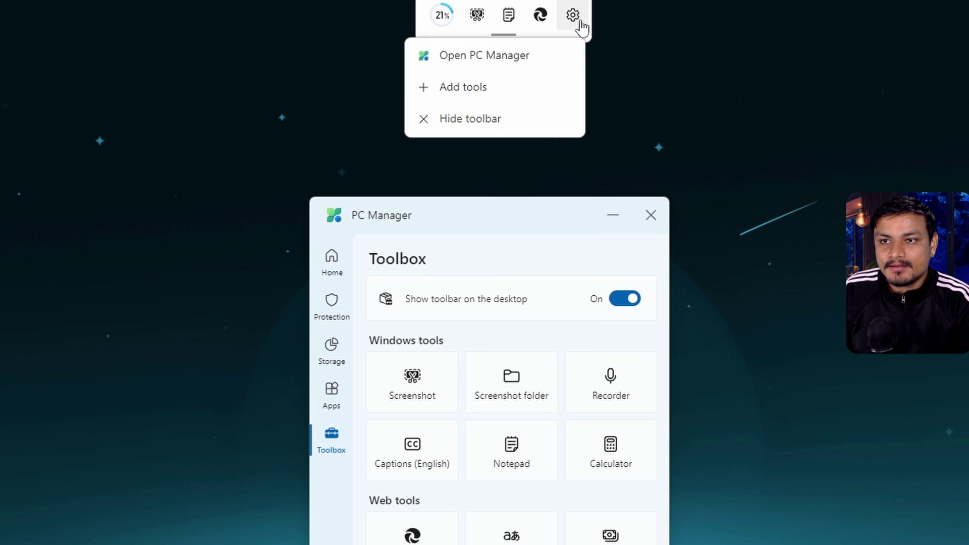
click(492, 98)
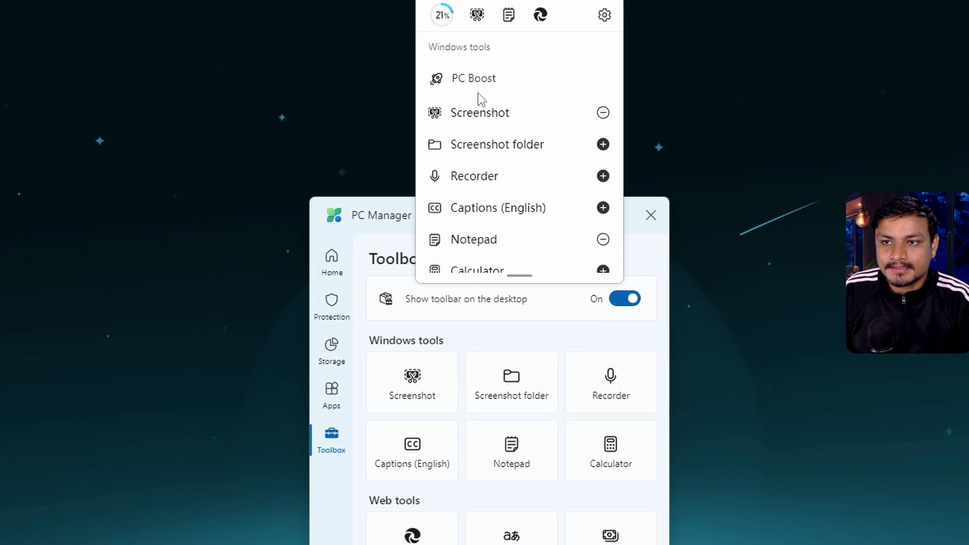
scroll(480, 96, down, 3)
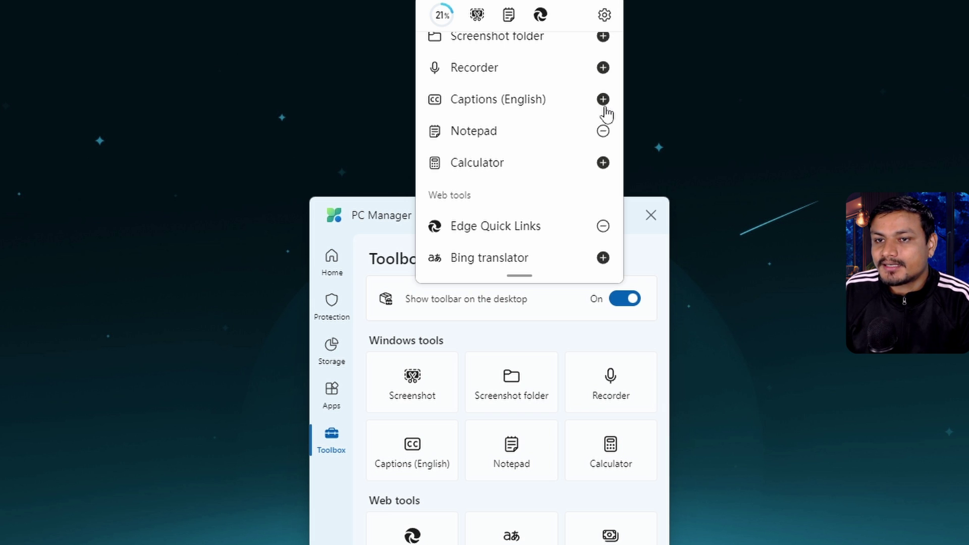
scroll(553, 150, down, 2)
scroll(530, 162, up, 3)
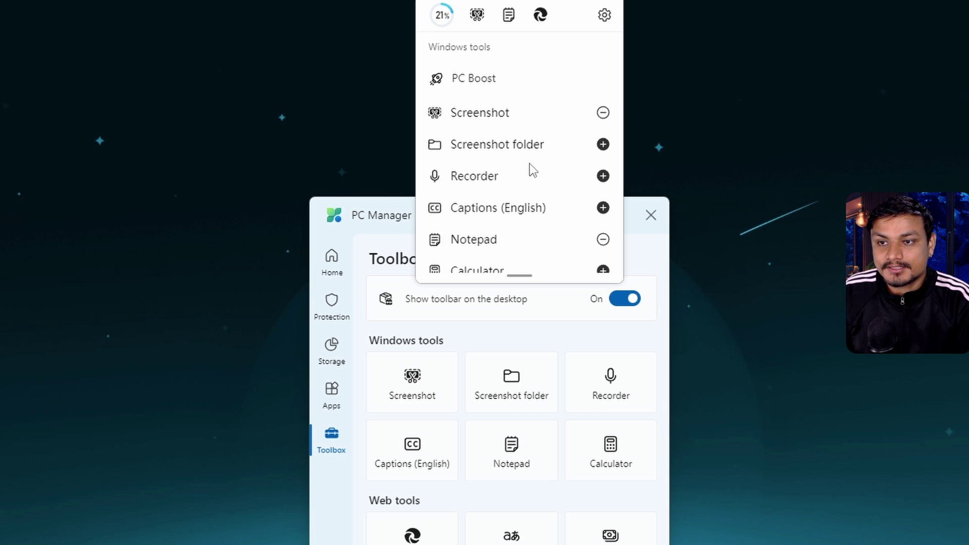
click(604, 15)
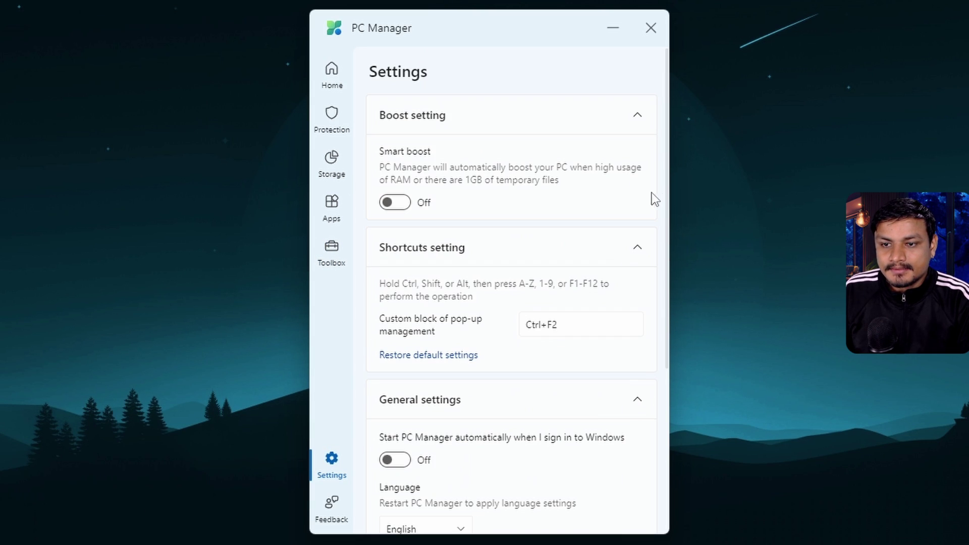
Scroll through the Settings options down to About us, showing version 3.3.9.0, and back up.
scroll(526, 224, down, 5)
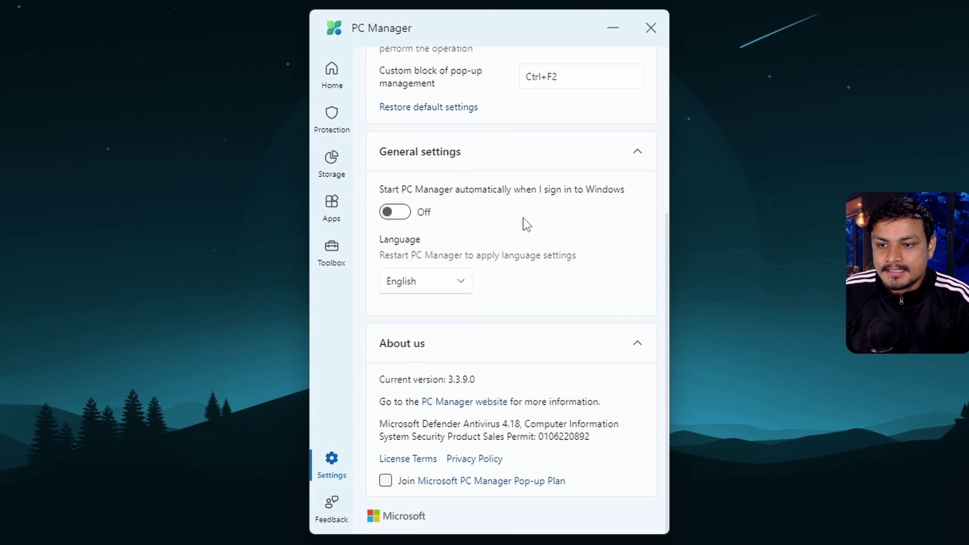
scroll(558, 277, up, 5)
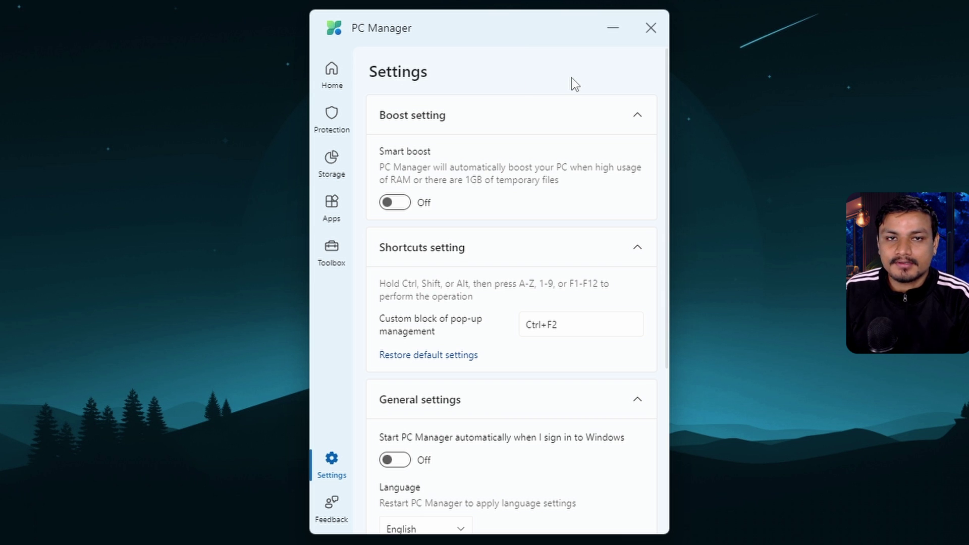
scroll(519, 126, down, 5)
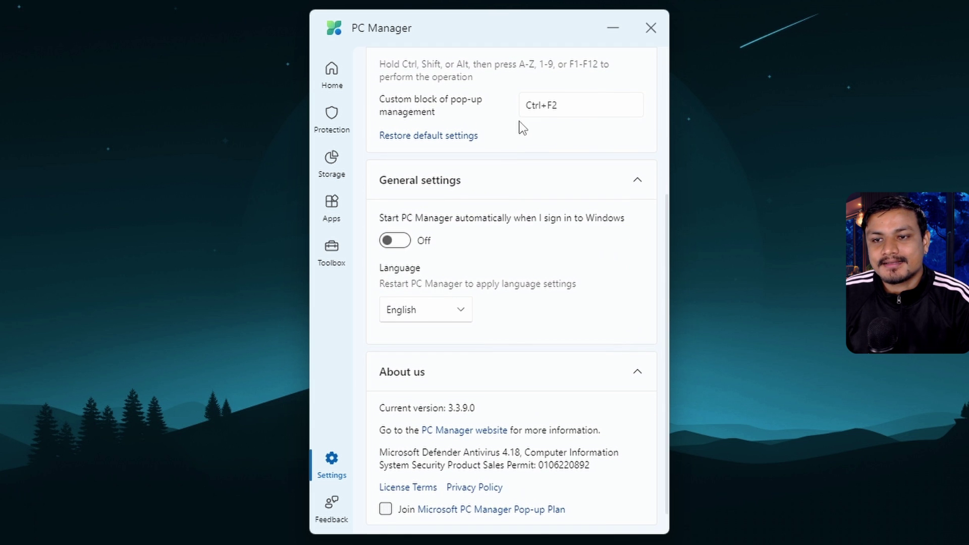
scroll(515, 141, up, 5)
Return PC Manager to its Home page, shift its window right, and place BleachBit over it.
click(328, 75)
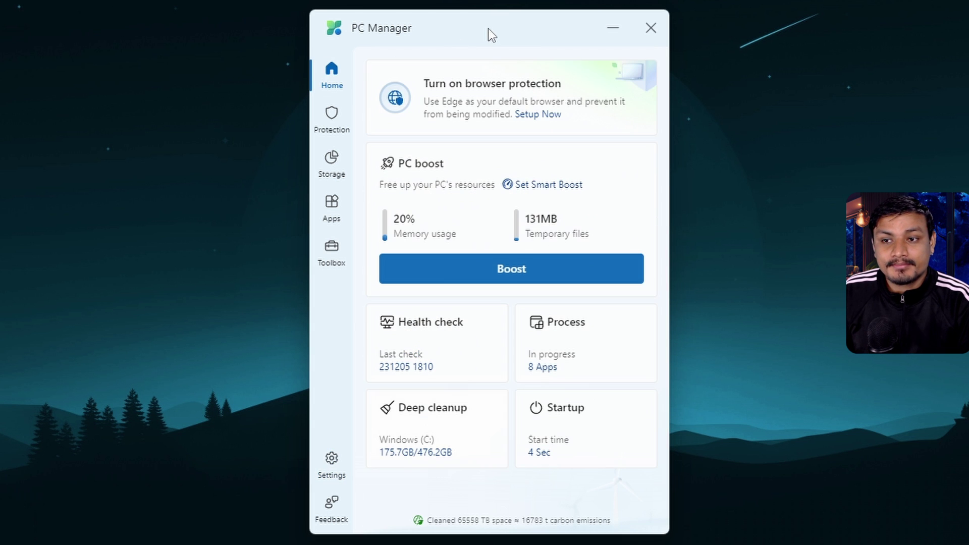
drag(488, 28, 543, 6)
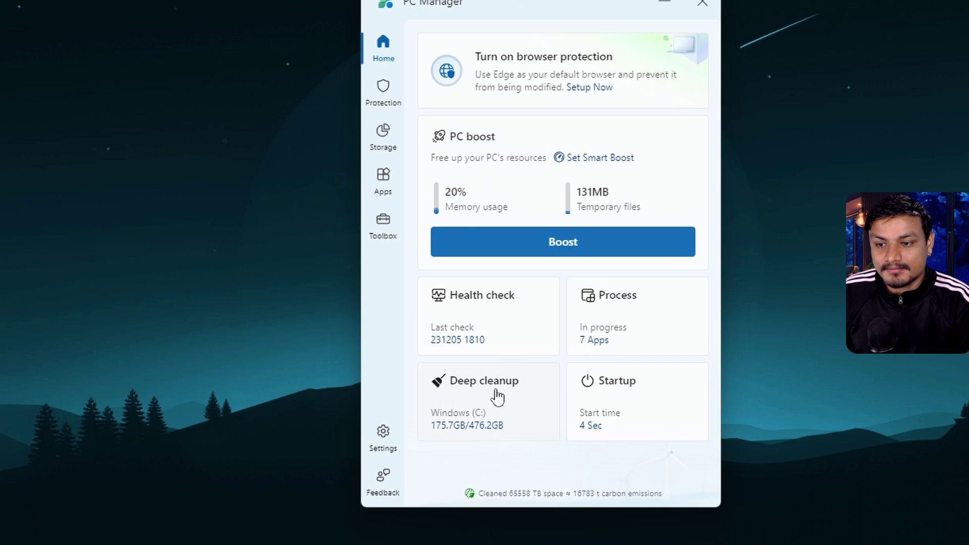
drag(556, 6, 527, 6)
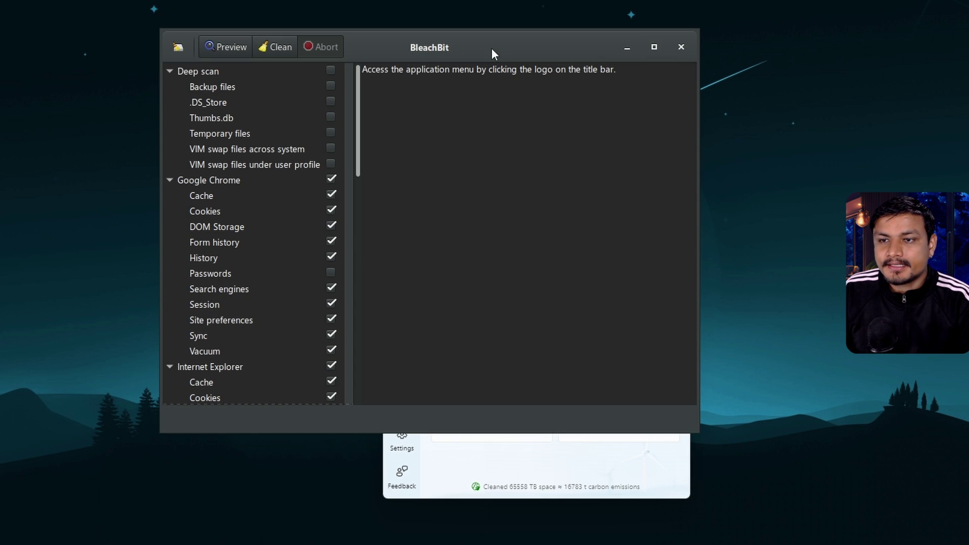
drag(490, 45, 426, 110)
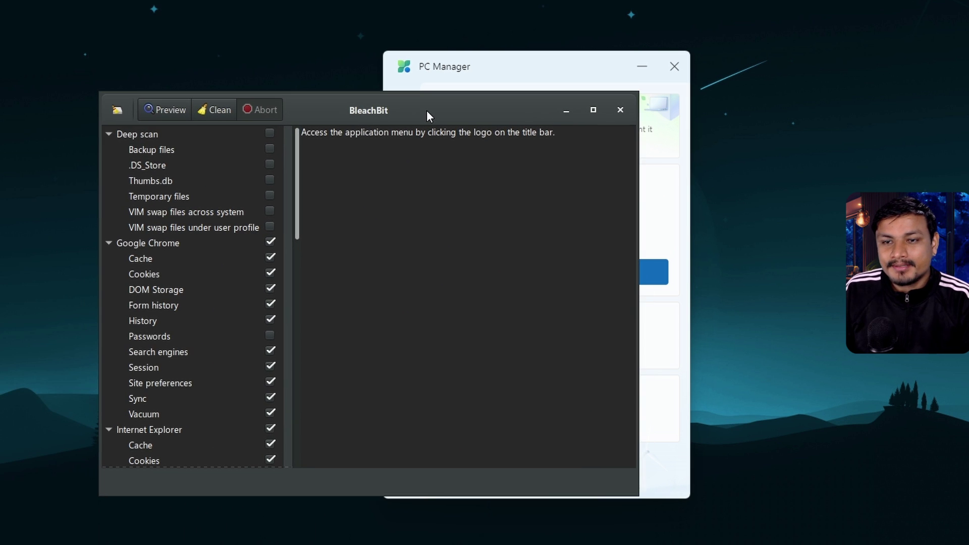
Bring PC Manager forward, then return BleachBit to the front and move it up and right.
click(528, 67)
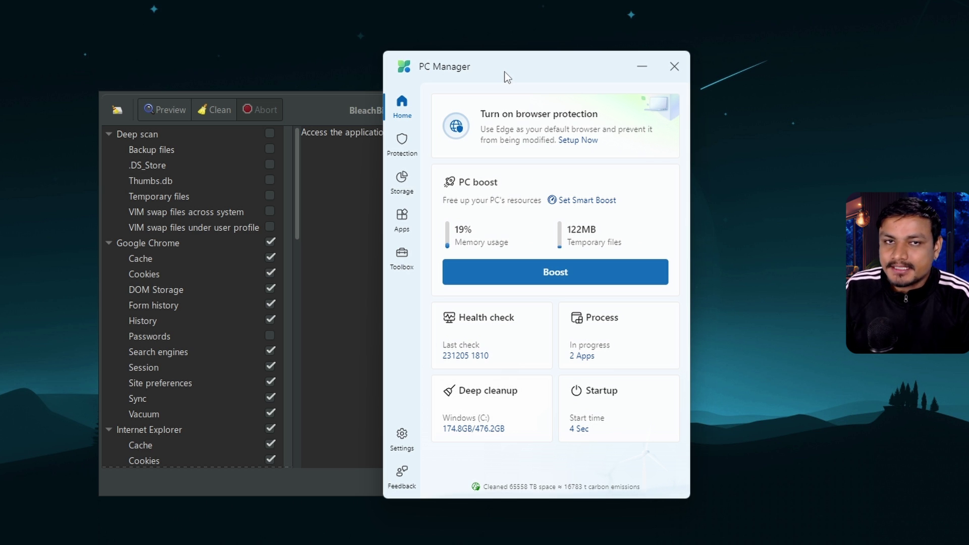
click(326, 110)
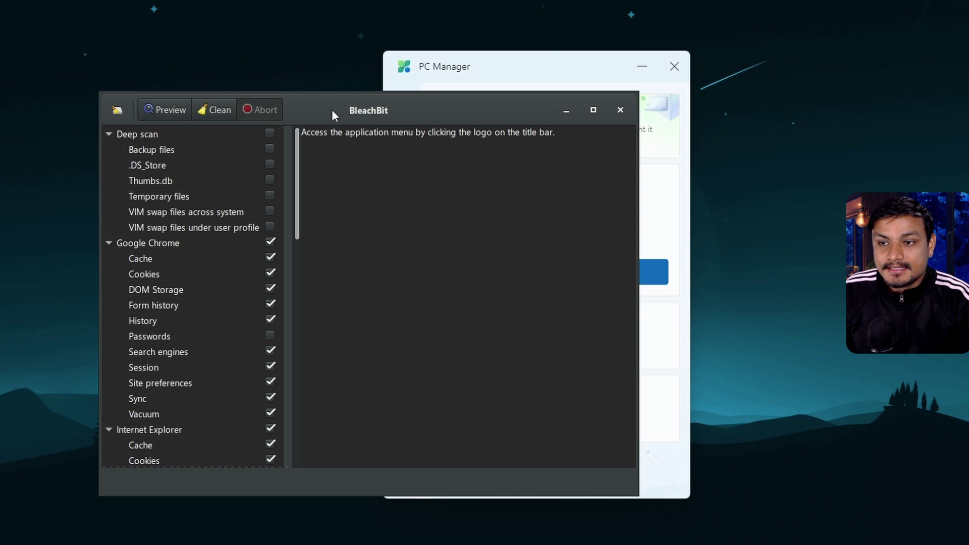
drag(332, 110, 431, 83)
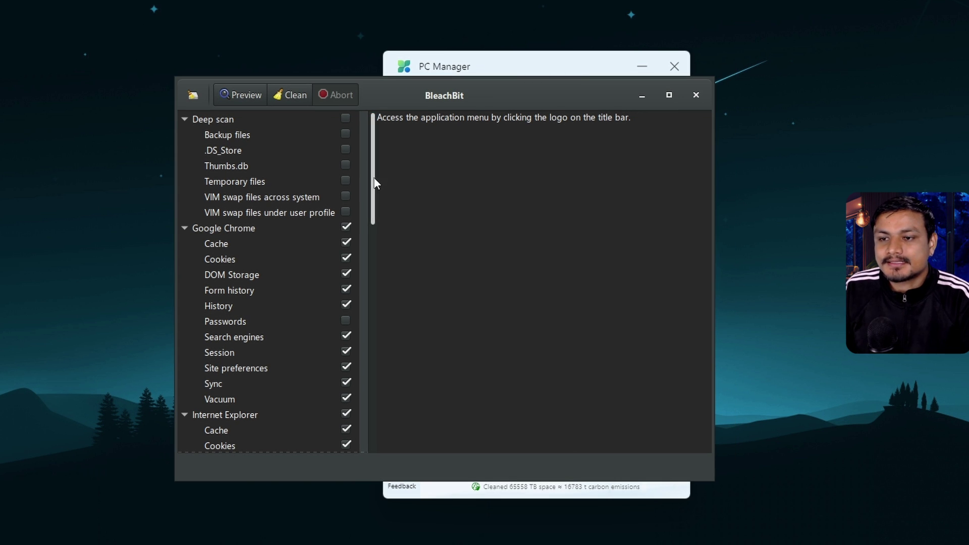
Scroll down through BleachBit's full cleaning options list and back up, then close BleachBit.
drag(374, 182, 373, 374)
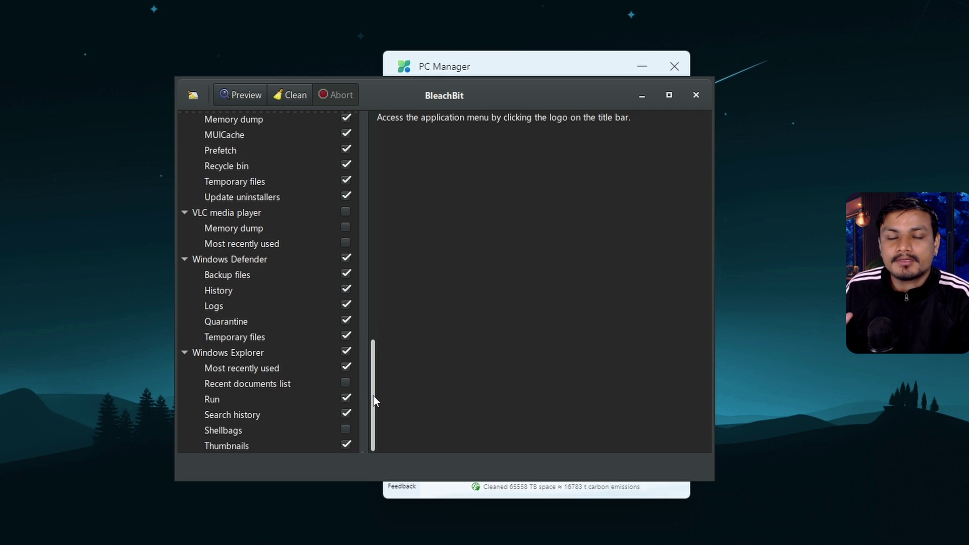
scroll(225, 243, up, 20)
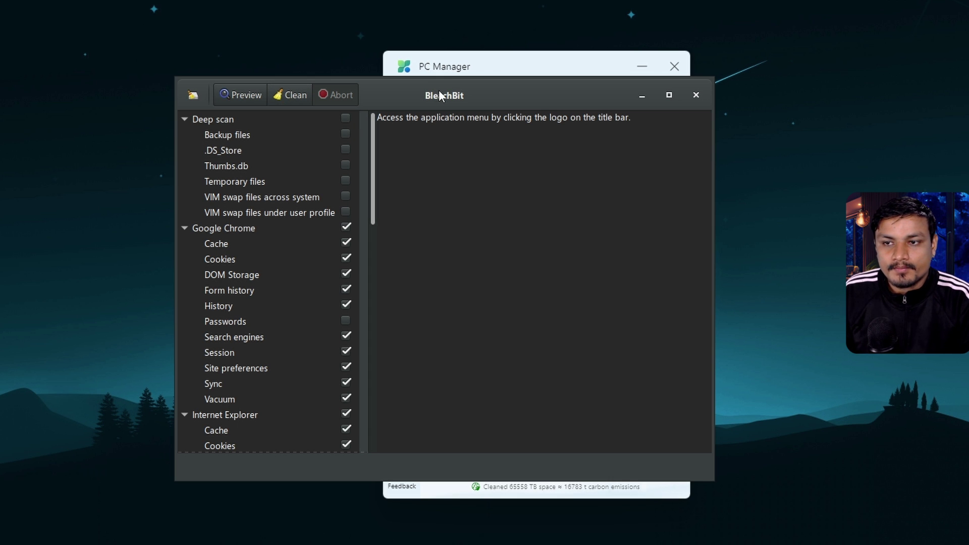
drag(439, 91, 366, 99)
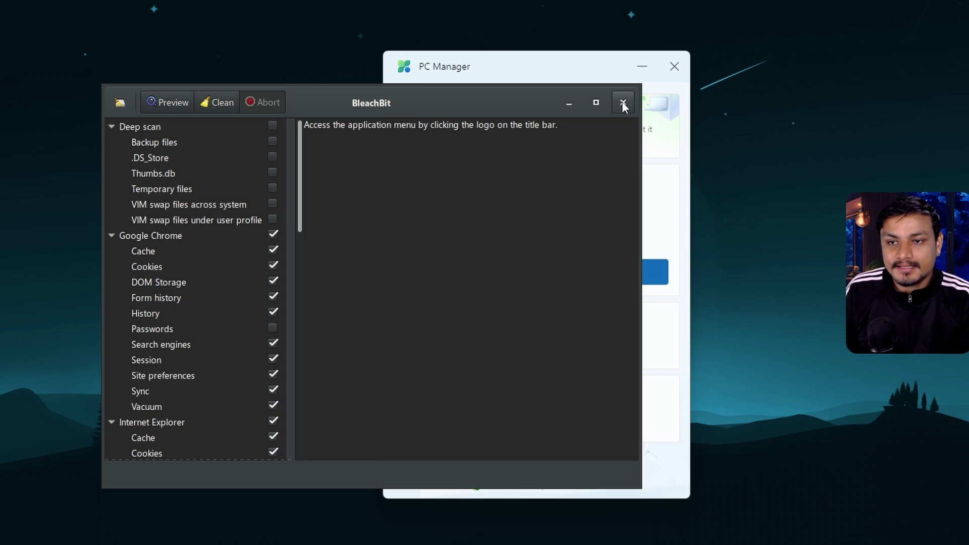
click(622, 103)
drag(546, 68, 540, 62)
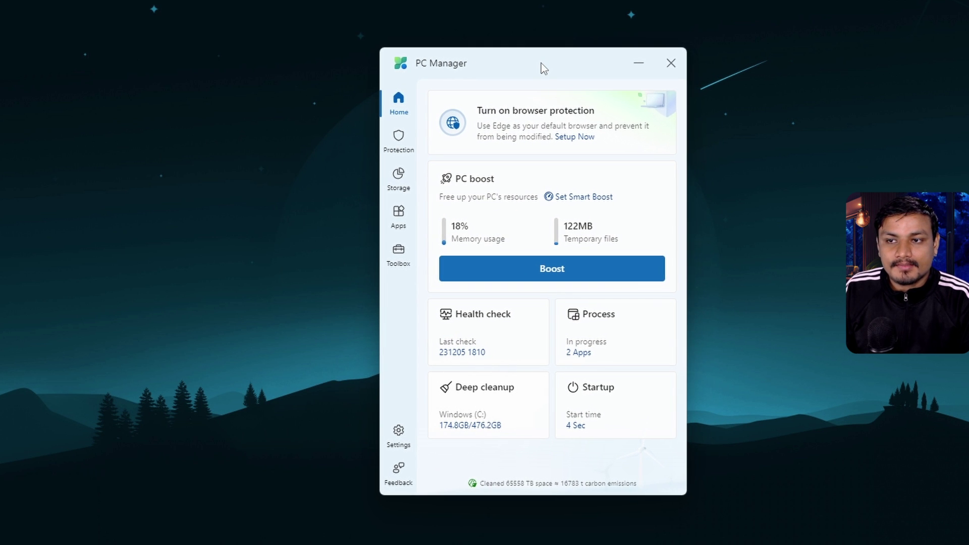